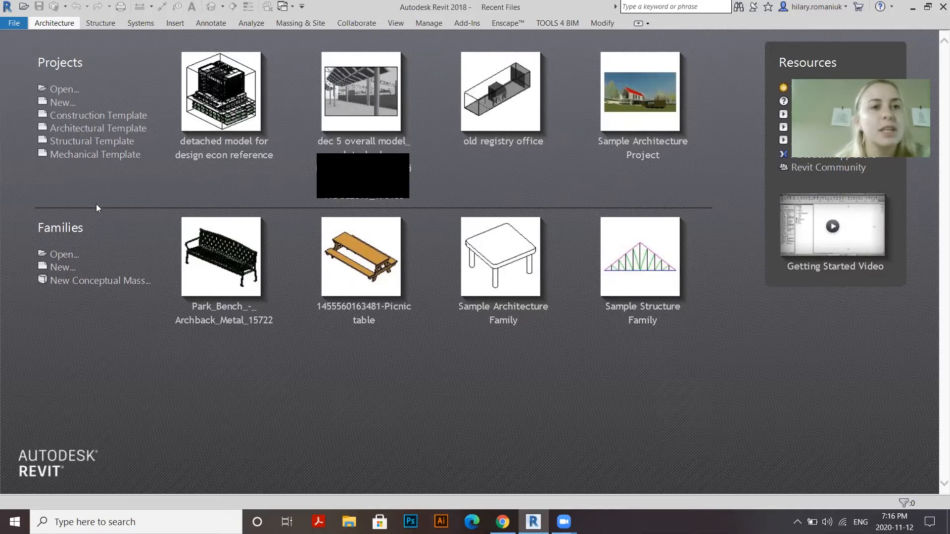
# Step: Create a new project from the Architectural Template and dismiss the TOOLS 4 BIM Dock
pyautogui.click(63, 101)
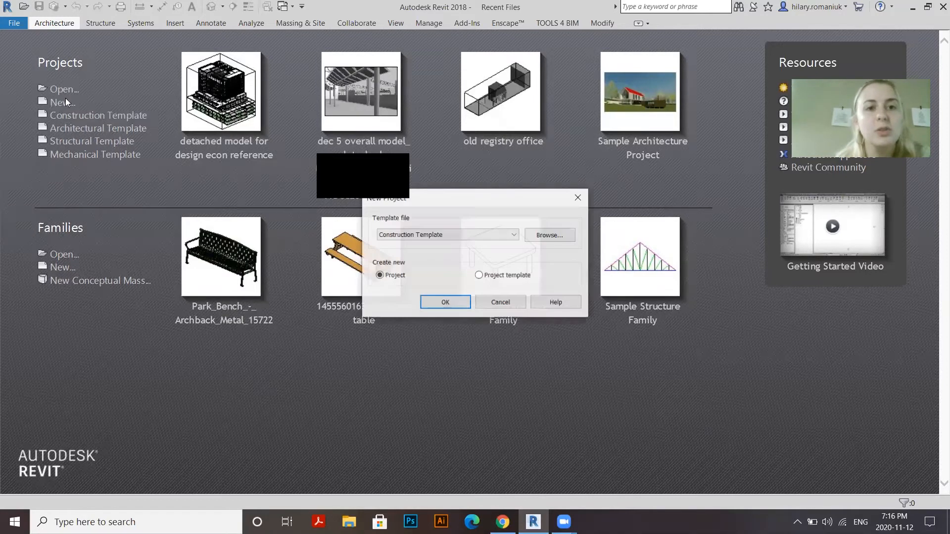
pyautogui.click(404, 233)
pyautogui.click(404, 266)
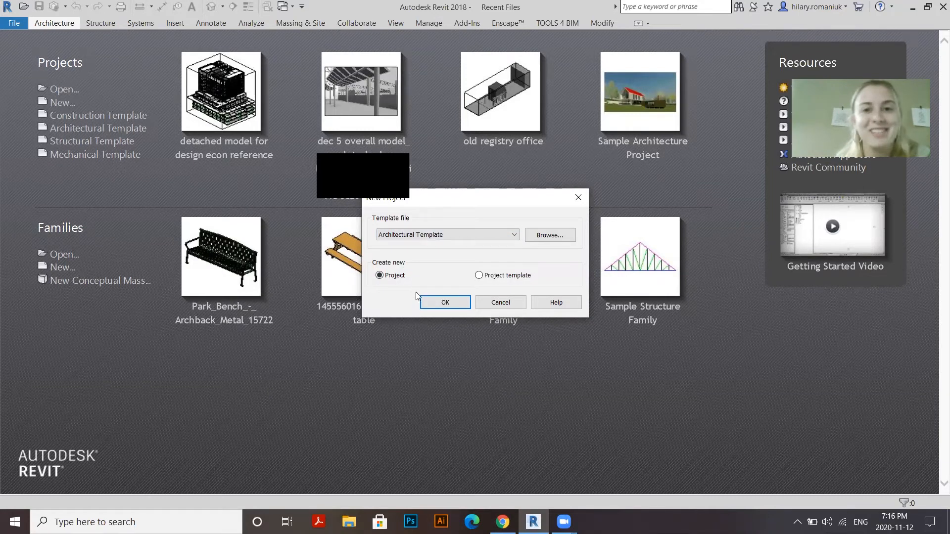
pyautogui.click(444, 303)
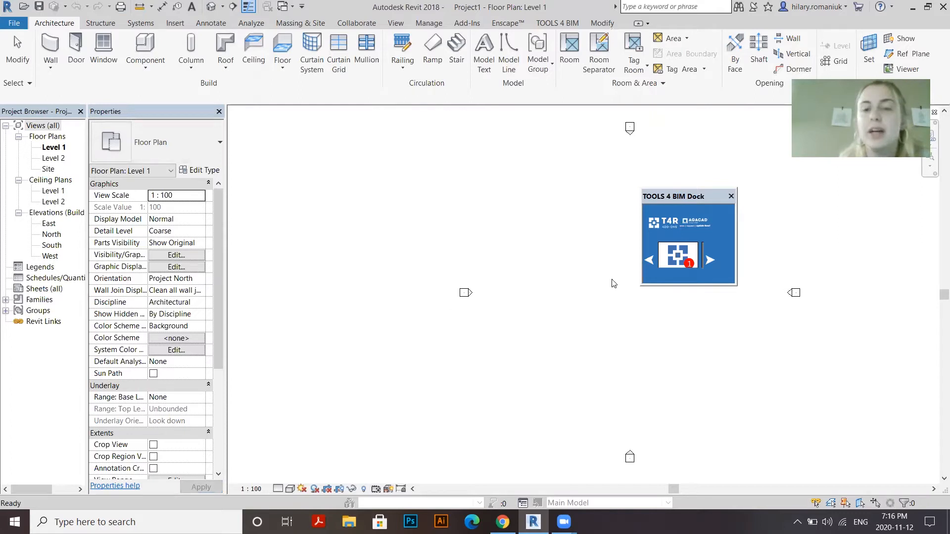
pyautogui.click(731, 197)
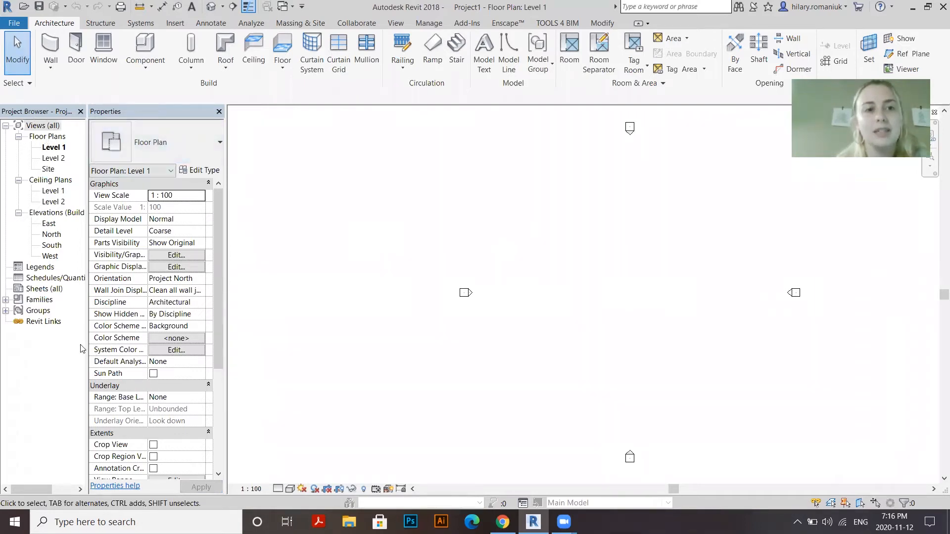
# Step: Dock the Project Browser beside the Properties palette and adjust the widths so both are readable
pyautogui.doubleClick(73, 123)
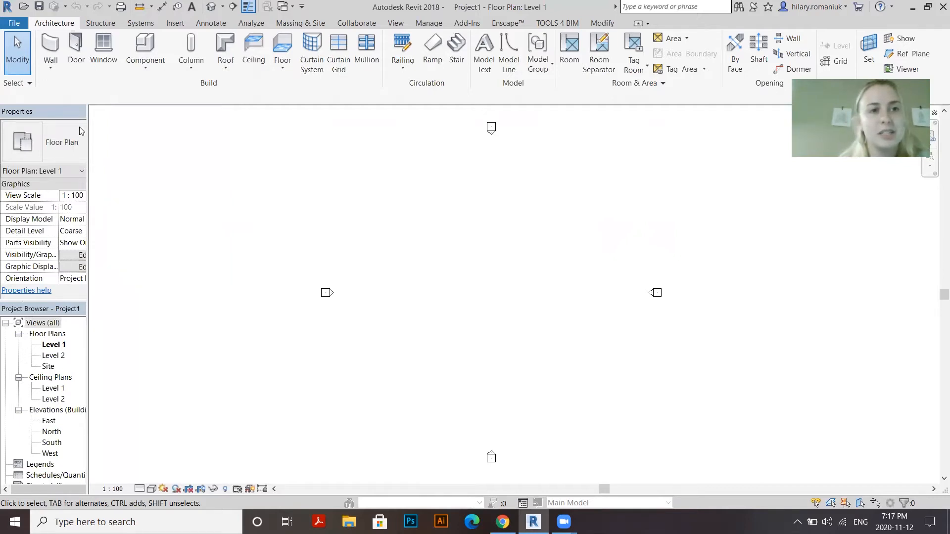
pyautogui.moveTo(87, 148)
pyautogui.mouseDown()
pyautogui.moveTo(115, 155)
pyautogui.moveTo(140, 127)
pyautogui.mouseUp()
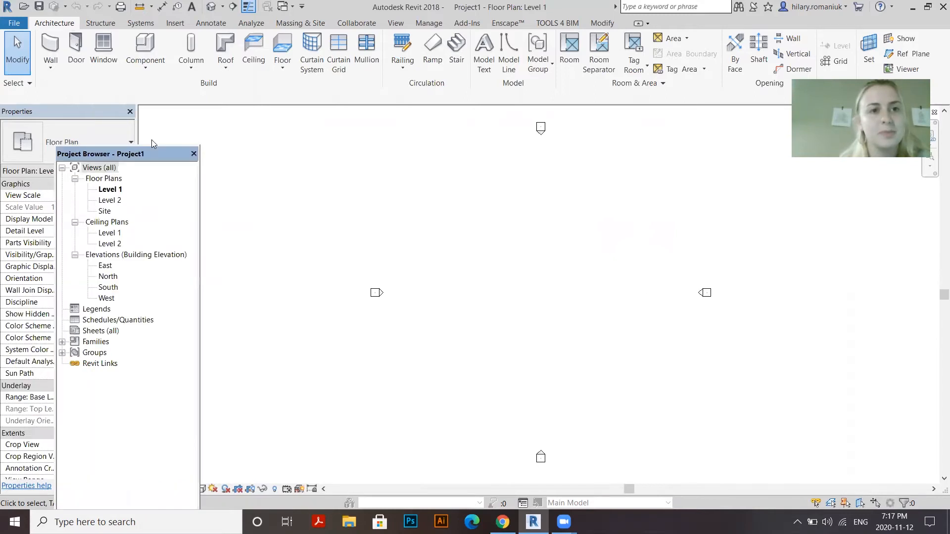
pyautogui.moveTo(282, 160); pyautogui.dragTo(257, 160)
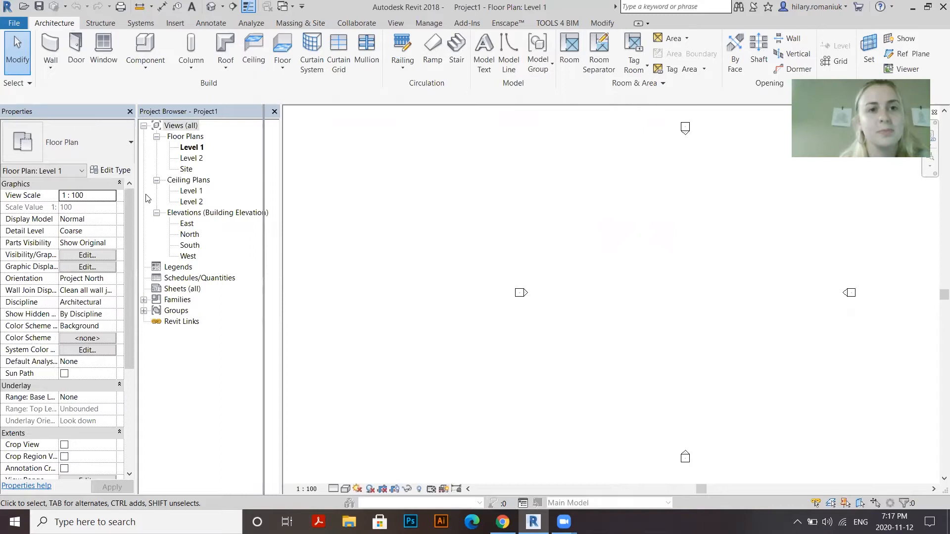
pyautogui.moveTo(137, 195); pyautogui.dragTo(124, 197)
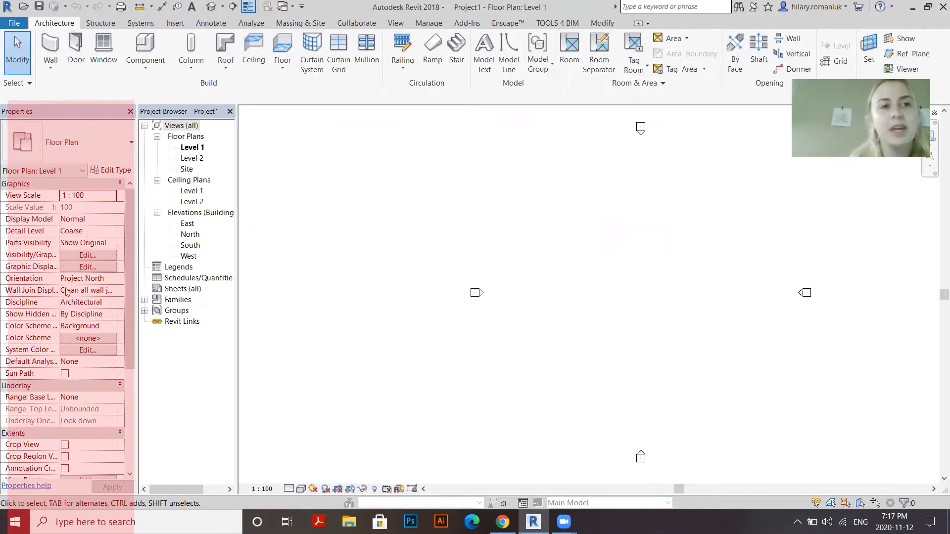
# Step: Examine the Level 1 floor plan's properties and the available wall and component creation options
pyautogui.scroll(-3, 75, 303)
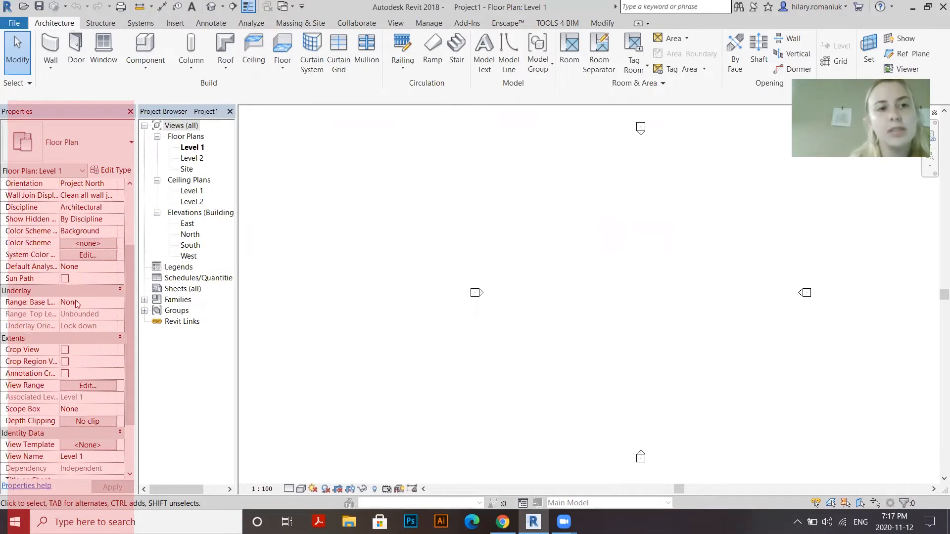
pyautogui.scroll(3, 75, 303)
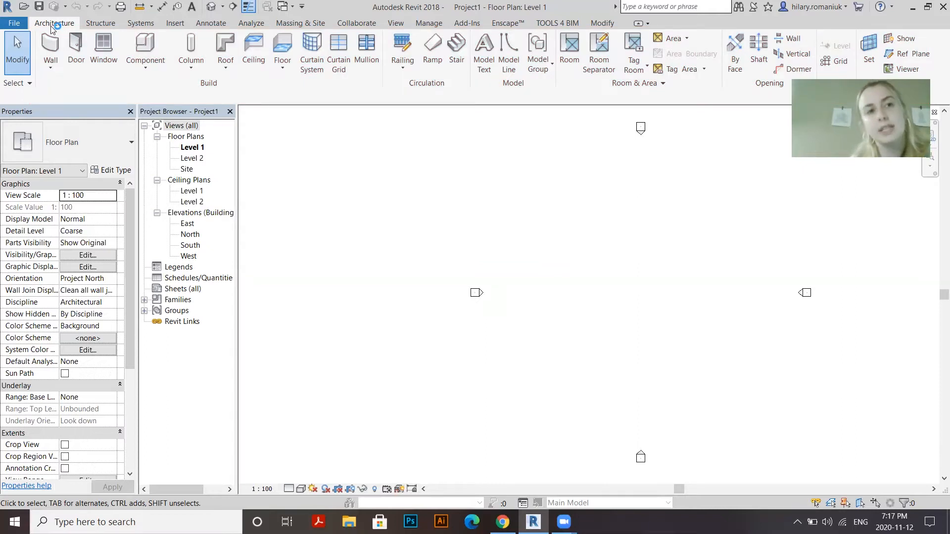
pyautogui.click(51, 68)
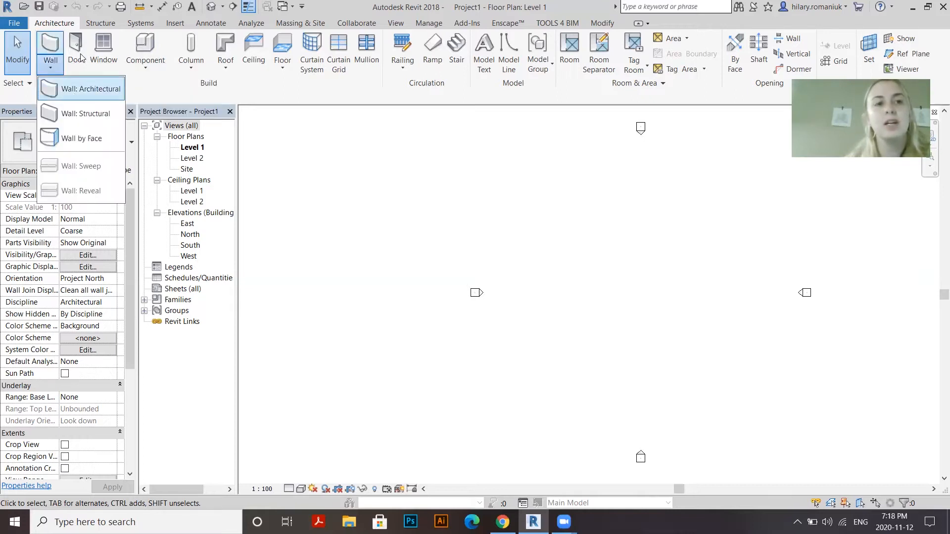
pyautogui.click(146, 69)
pyautogui.click(147, 65)
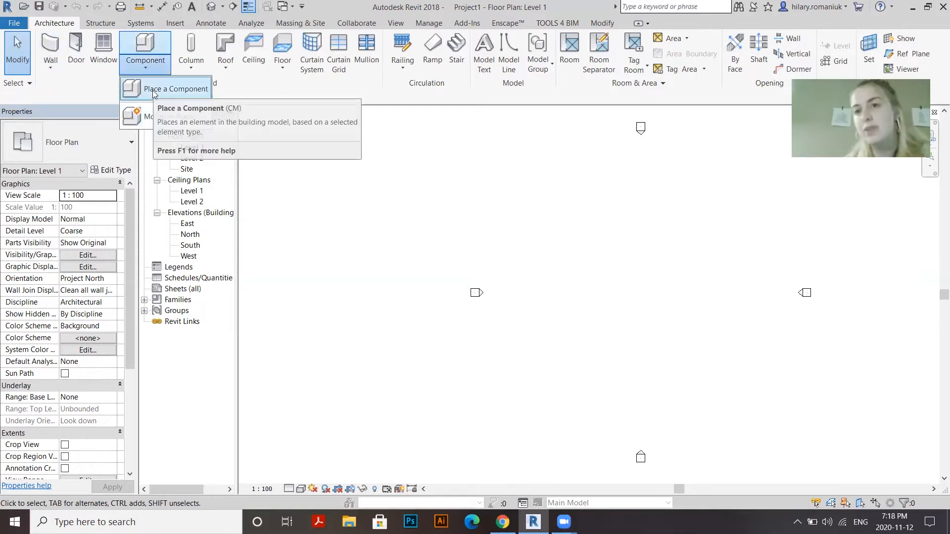
pyautogui.click(113, 98)
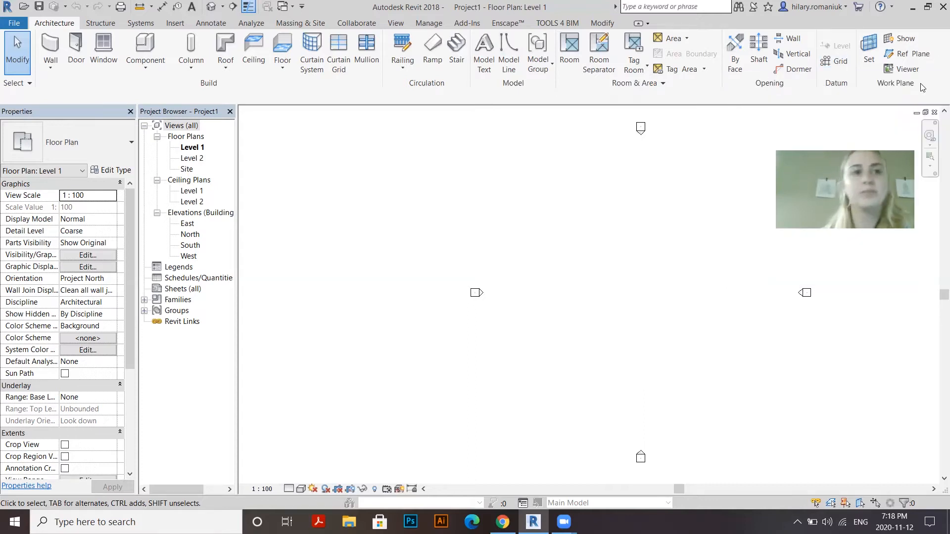
# Step: Survey the tools for structure, systems, inserting, annotation, analysis, massing and site, and collaboration
pyautogui.click(100, 23)
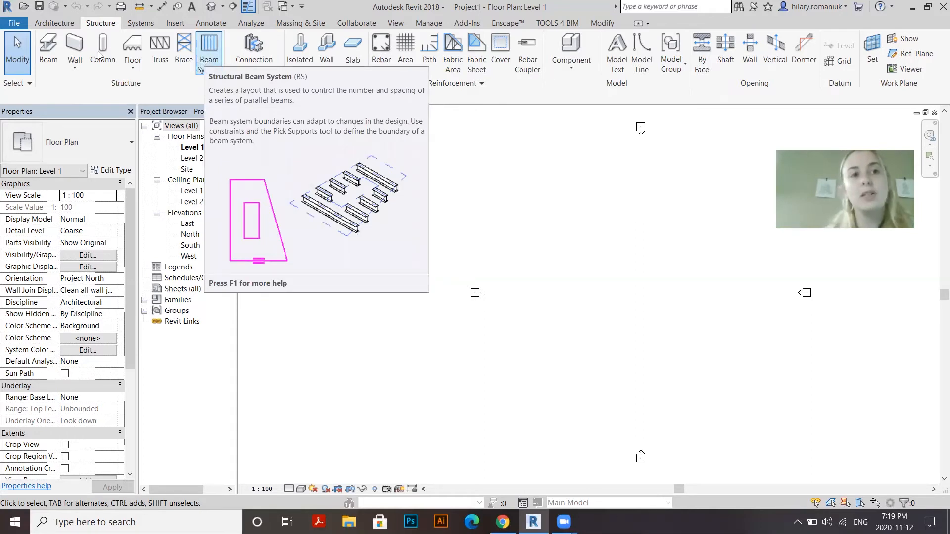
pyautogui.click(872, 50)
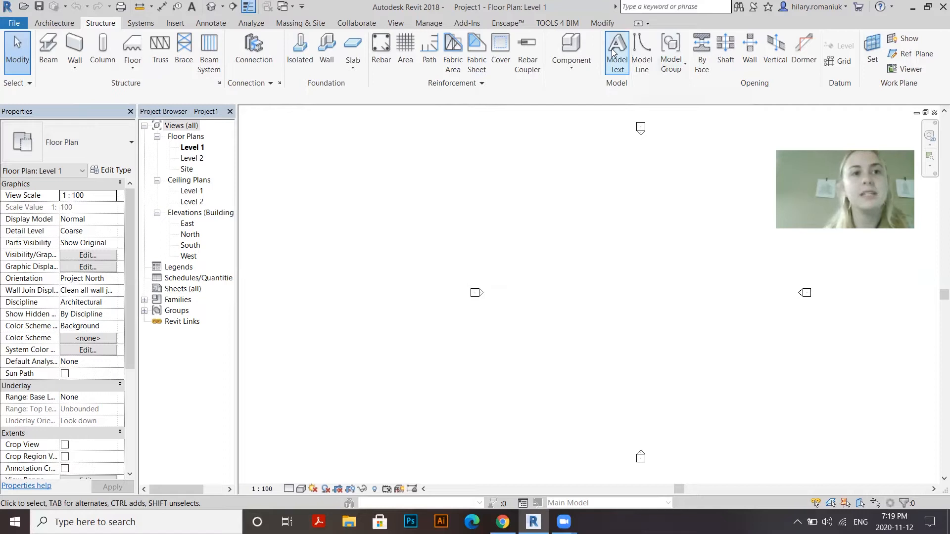
pyautogui.click(140, 23)
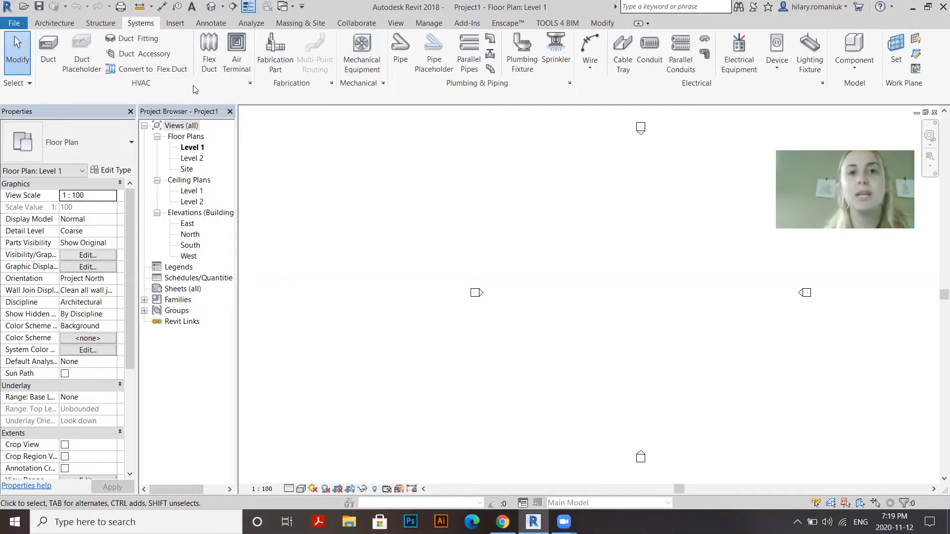
pyautogui.click(176, 24)
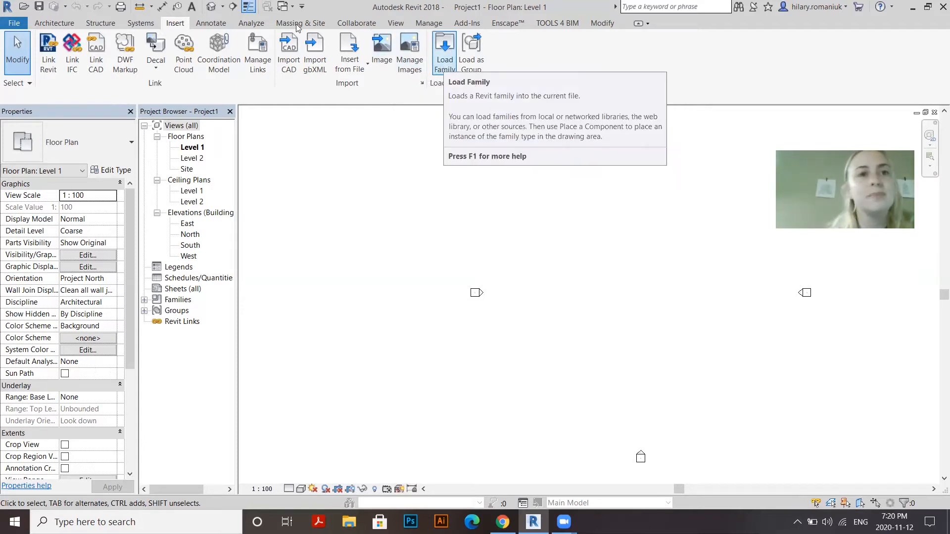
pyautogui.click(224, 25)
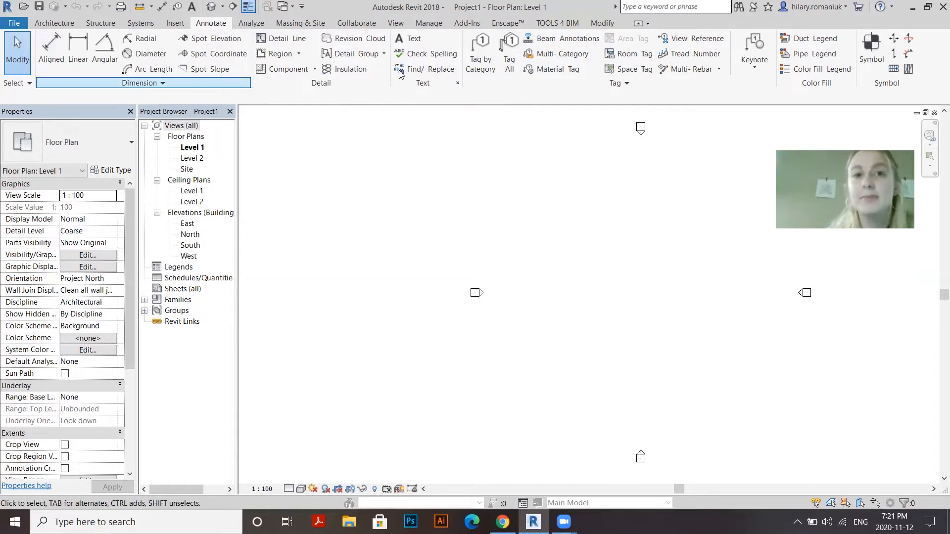
pyautogui.click(251, 23)
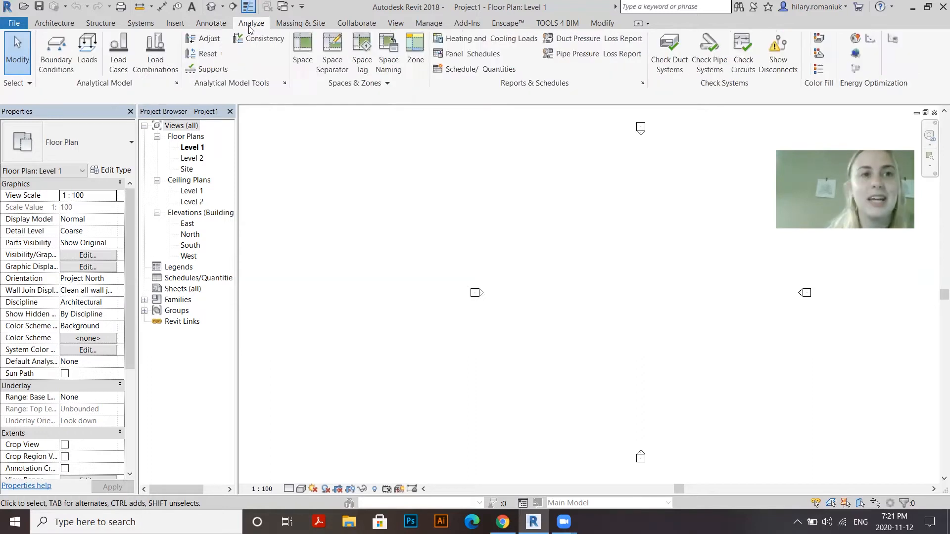
pyautogui.click(280, 25)
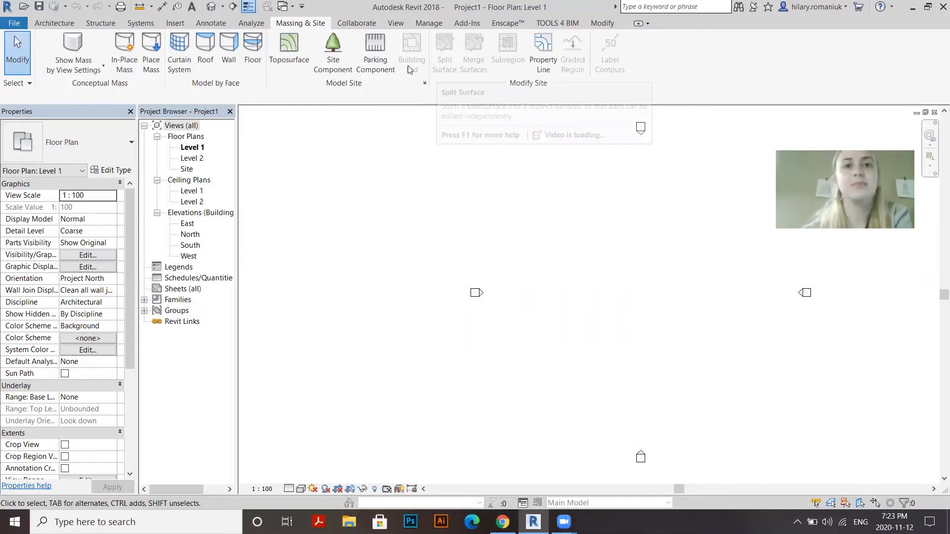
pyautogui.click(380, 63)
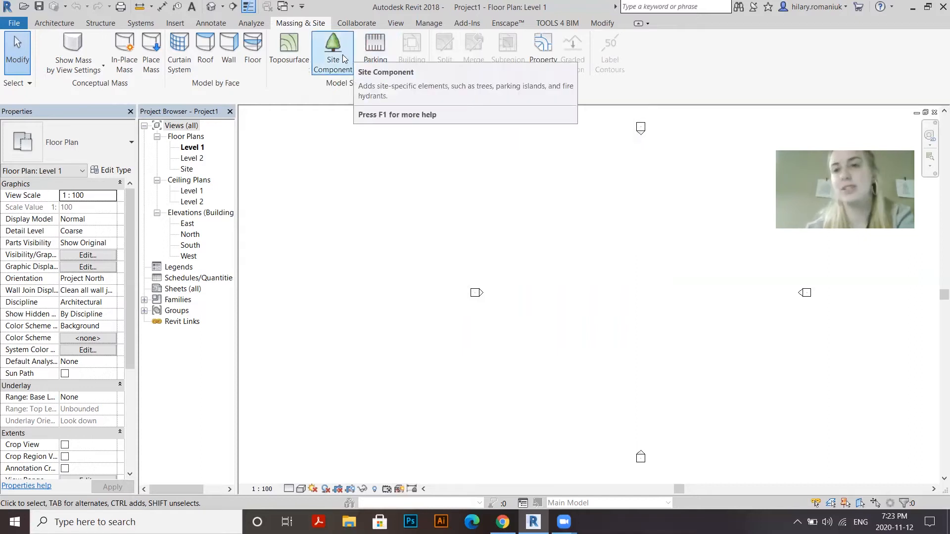
pyautogui.click(351, 25)
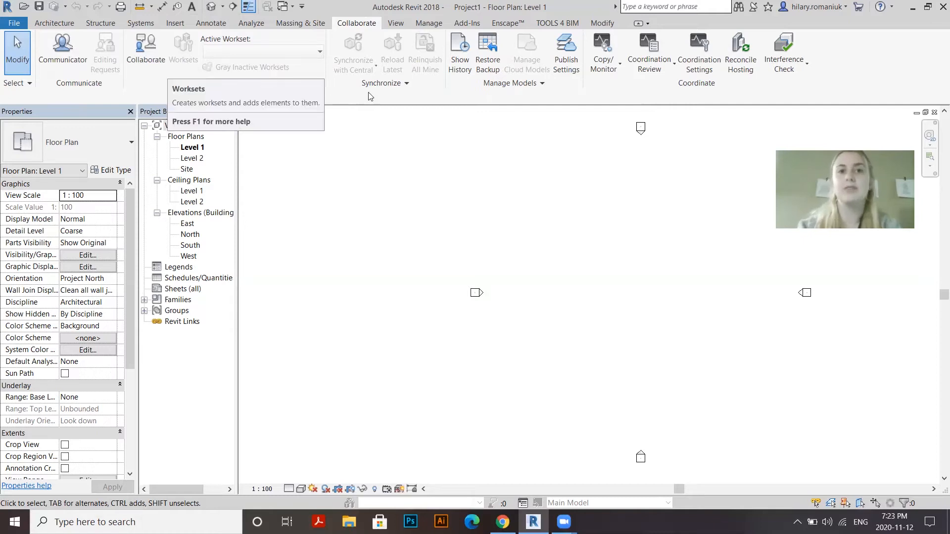
# Step: Create the default 3D view and inspect its entry and available actions among the project views
pyautogui.click(395, 23)
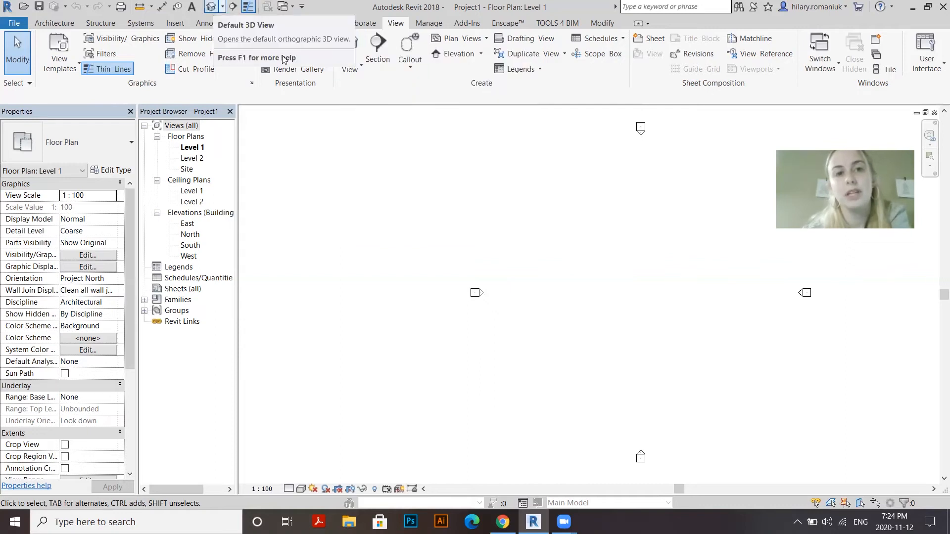
pyautogui.click(359, 72)
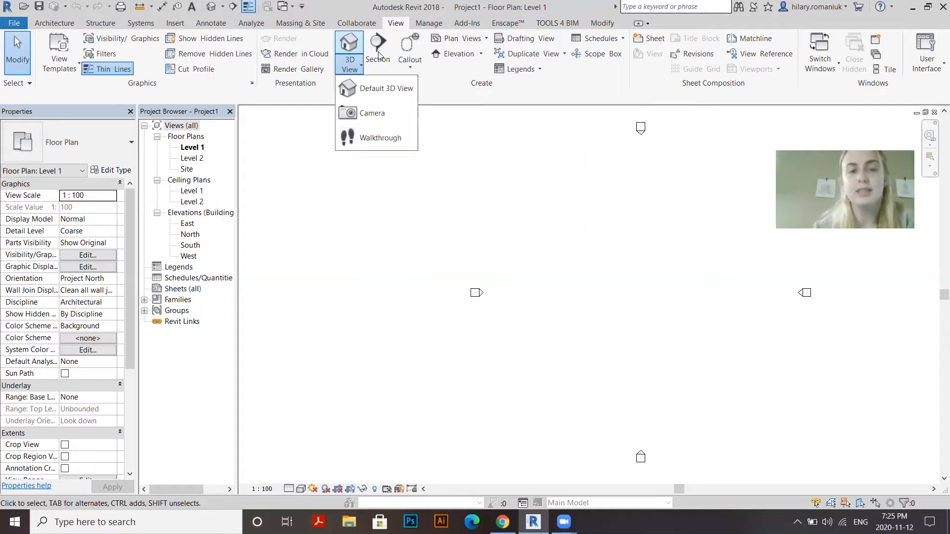
pyautogui.click(361, 93)
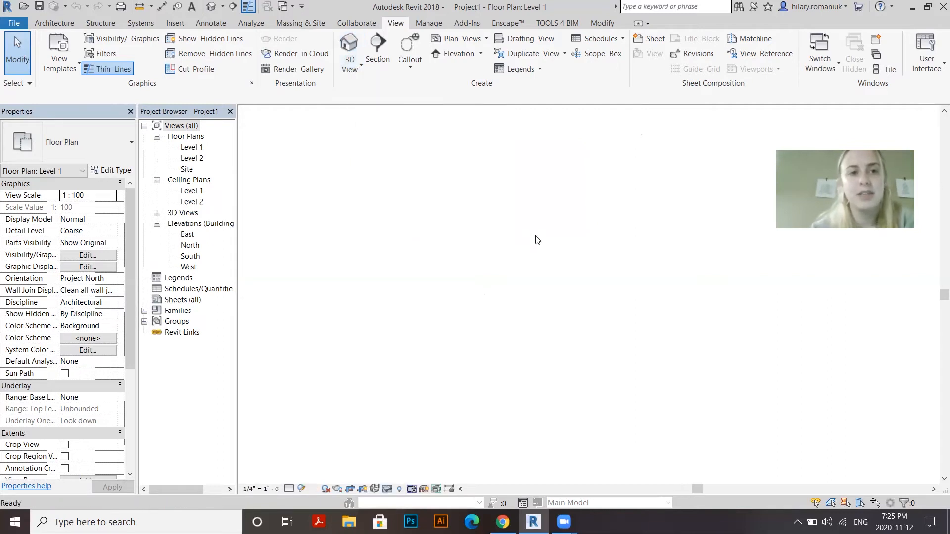
pyautogui.click(157, 213)
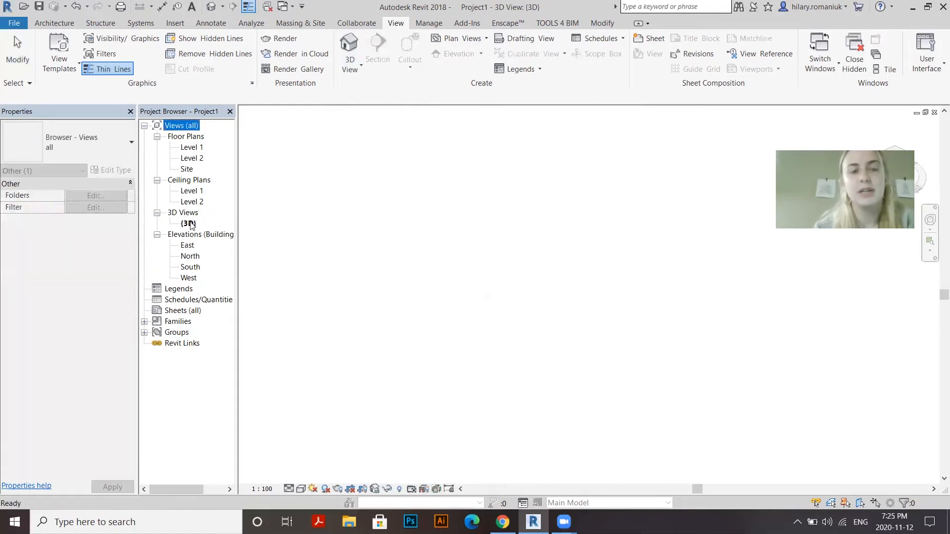
pyautogui.rightClick(190, 223)
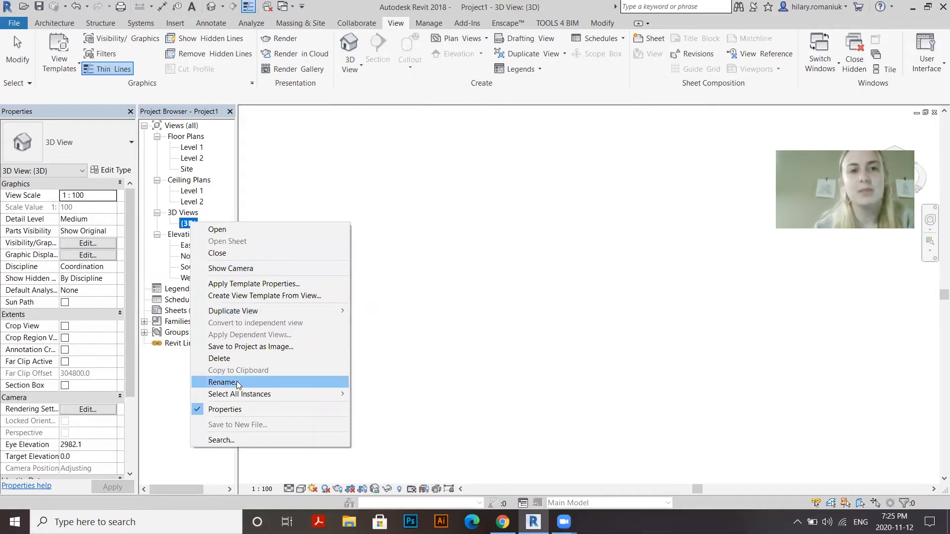
pyautogui.click(338, 178)
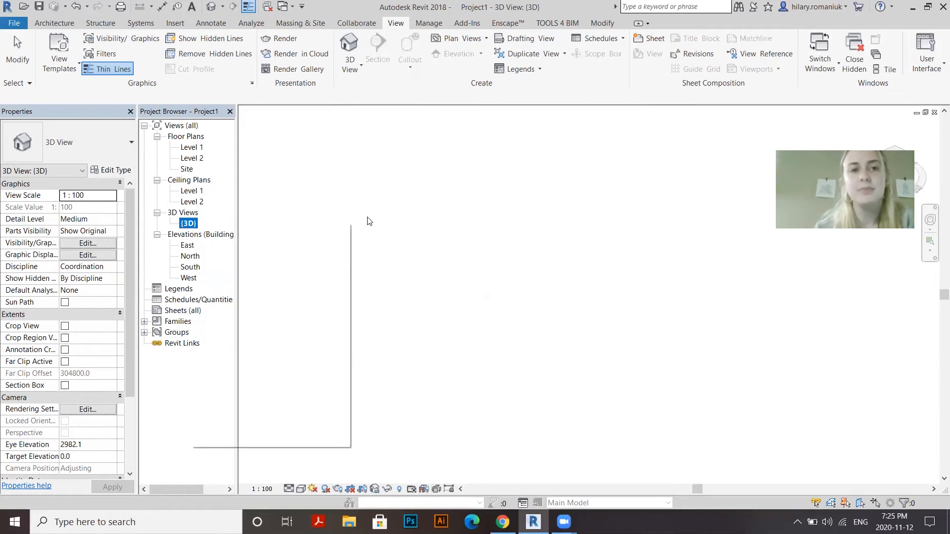
# Step: Draw a vertical building section in the Level 1 floor plan between the elevation markers and reveal its entry among the project views
pyautogui.doubleClick(192, 148)
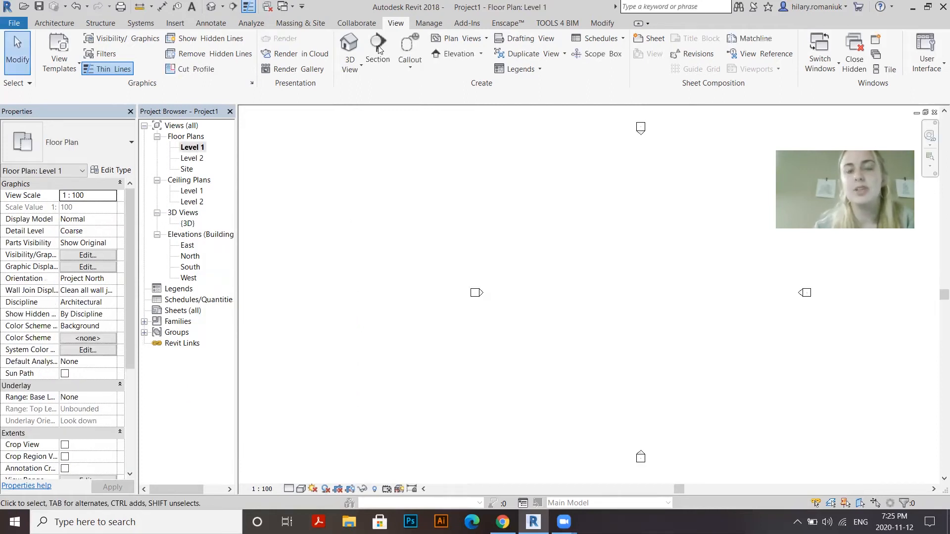
pyautogui.click(378, 48)
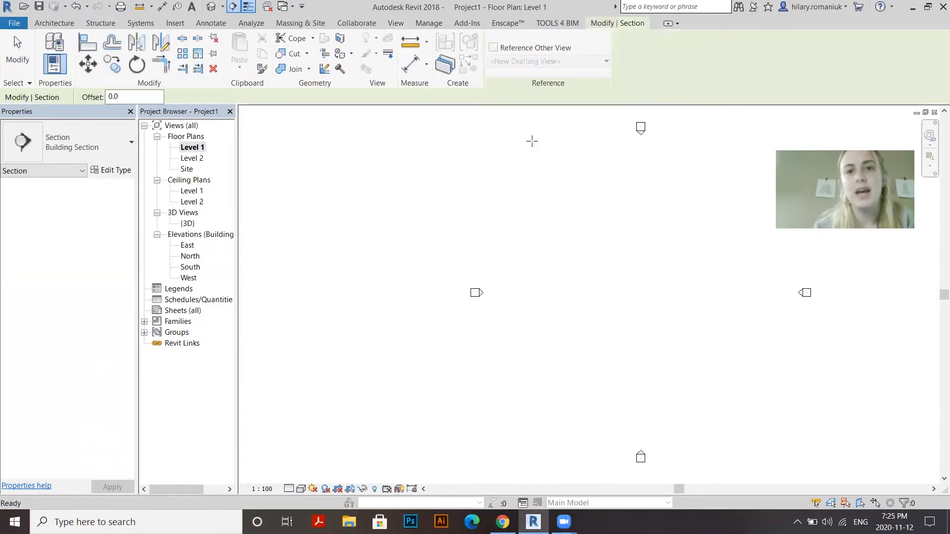
pyautogui.click(561, 202)
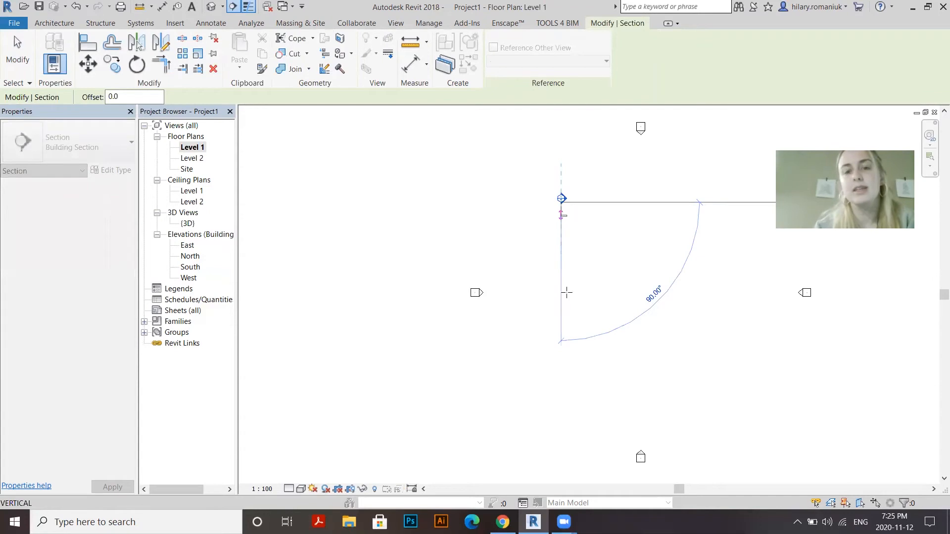
pyautogui.click(566, 357)
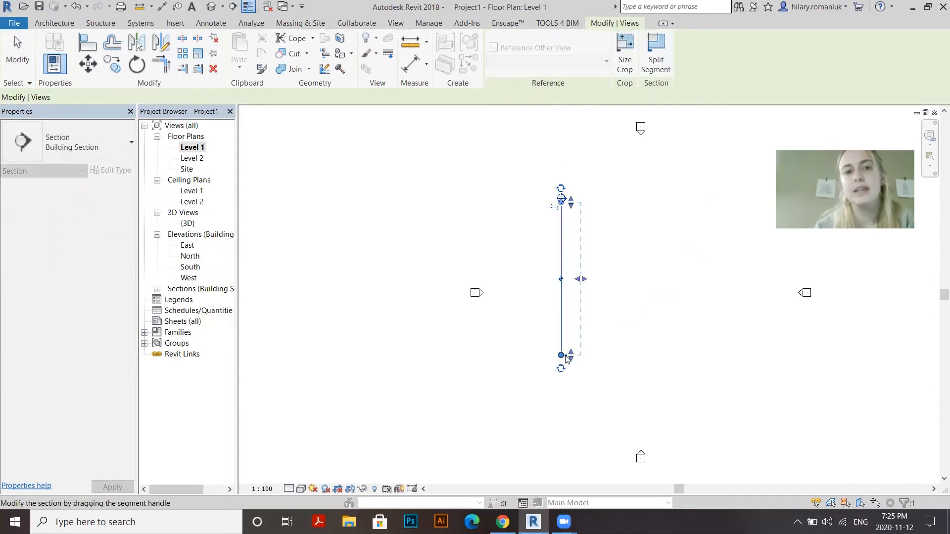
pyautogui.click(156, 290)
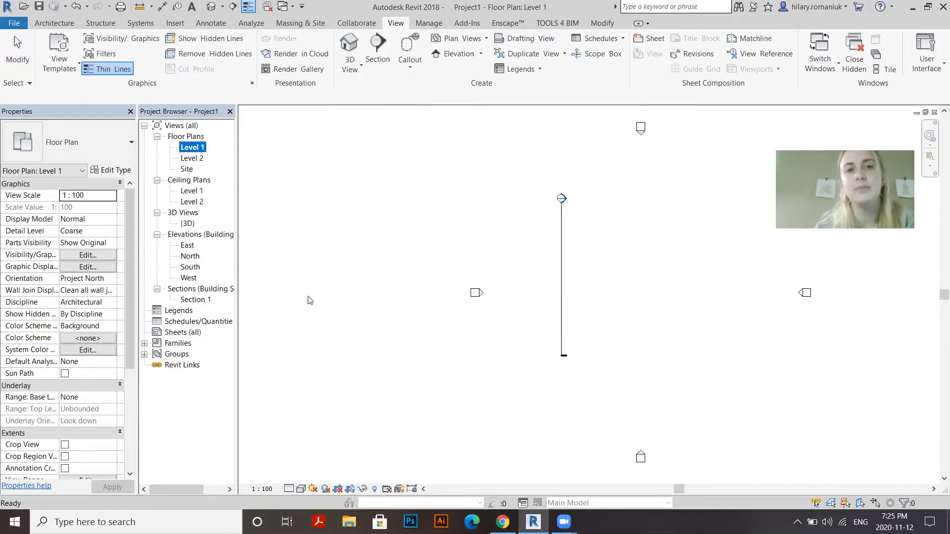
# Step: Extend the building section's view depth toward the east elevation marker to a far clip offset of about 26450
pyautogui.click(562, 247)
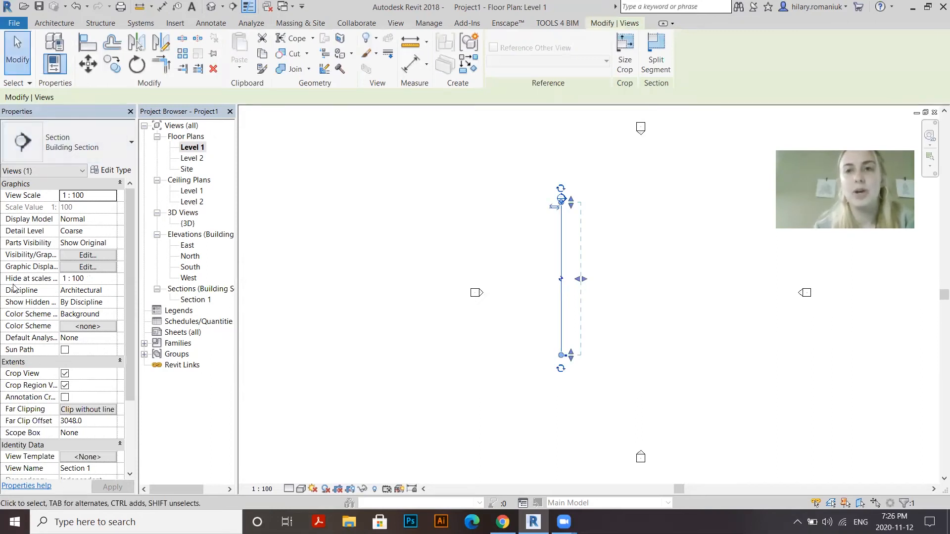
pyautogui.moveTo(581, 279); pyautogui.dragTo(713, 290)
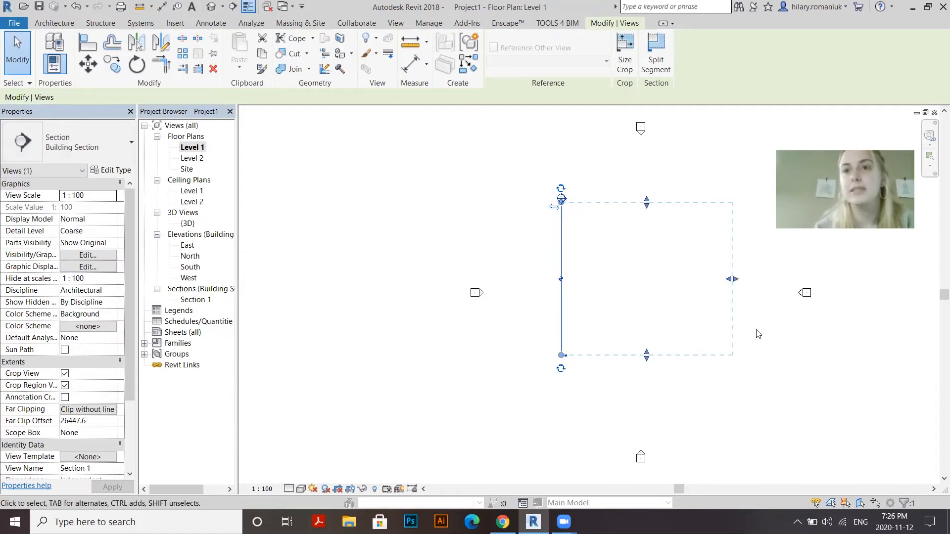
# Step: Reduce the building section's view depth close to its section line, to a far clip offset of about 754, and deselect it
pyautogui.moveTo(666, 288); pyautogui.dragTo(569, 300)
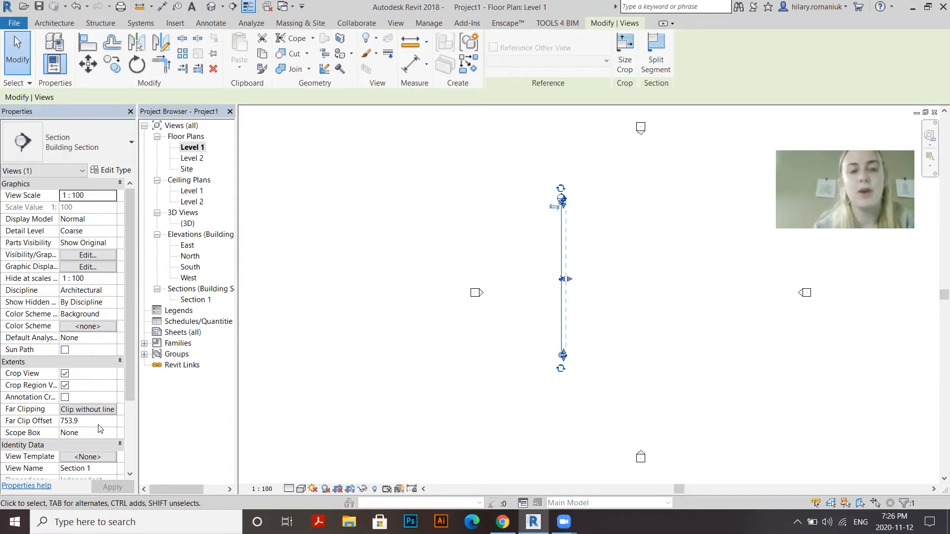
pyautogui.click(130, 415)
pyautogui.moveTo(129, 372); pyautogui.dragTo(126, 276)
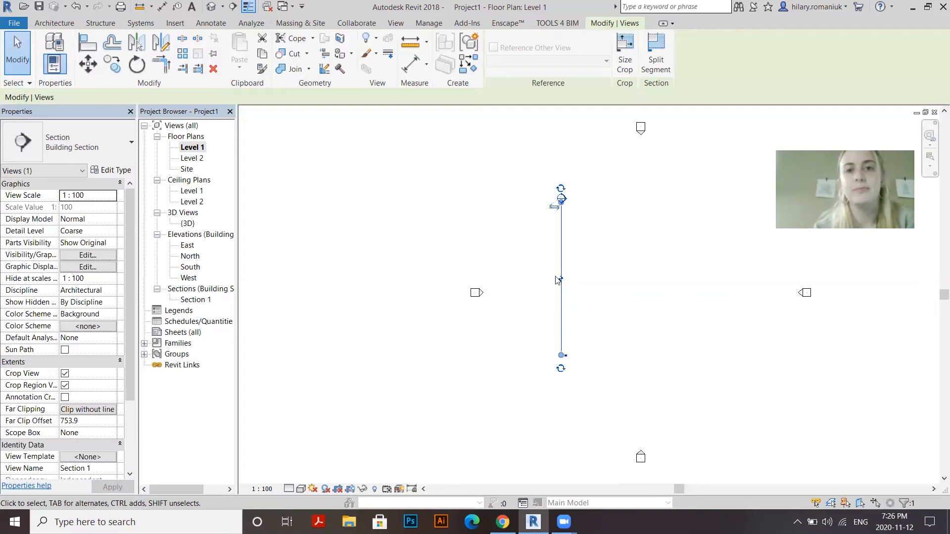
pyautogui.click(639, 237)
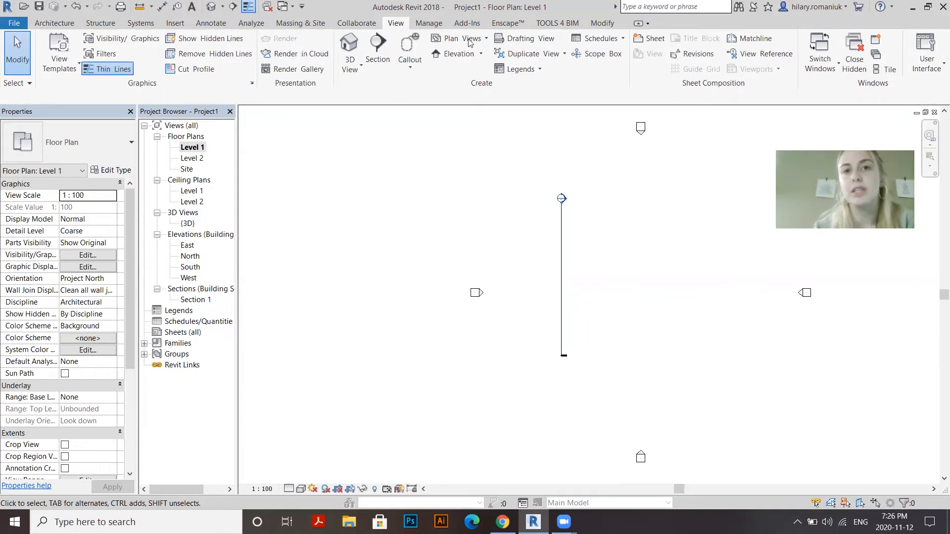
# Step: Inspect the new floor plan options for existing levels and the actions available for sheets in the project browser
pyautogui.click(485, 39)
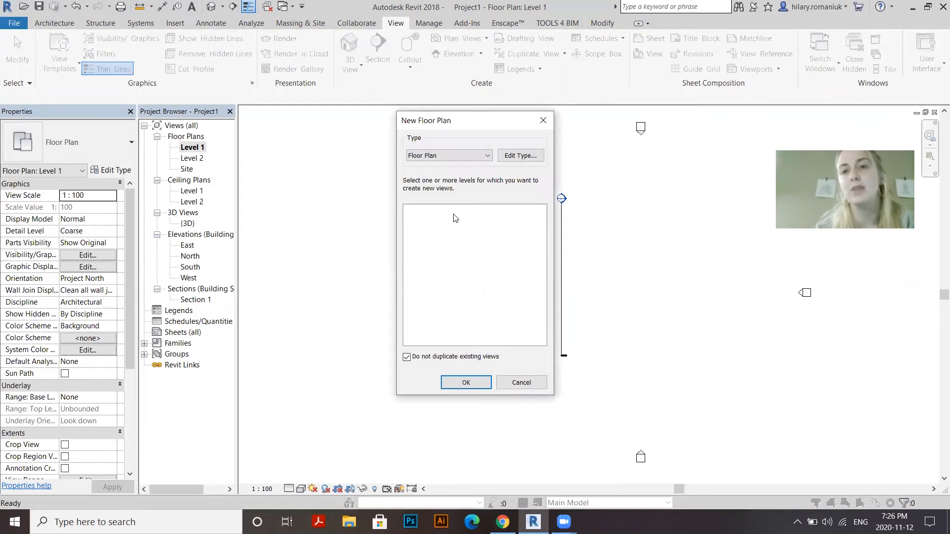
pyautogui.click(465, 381)
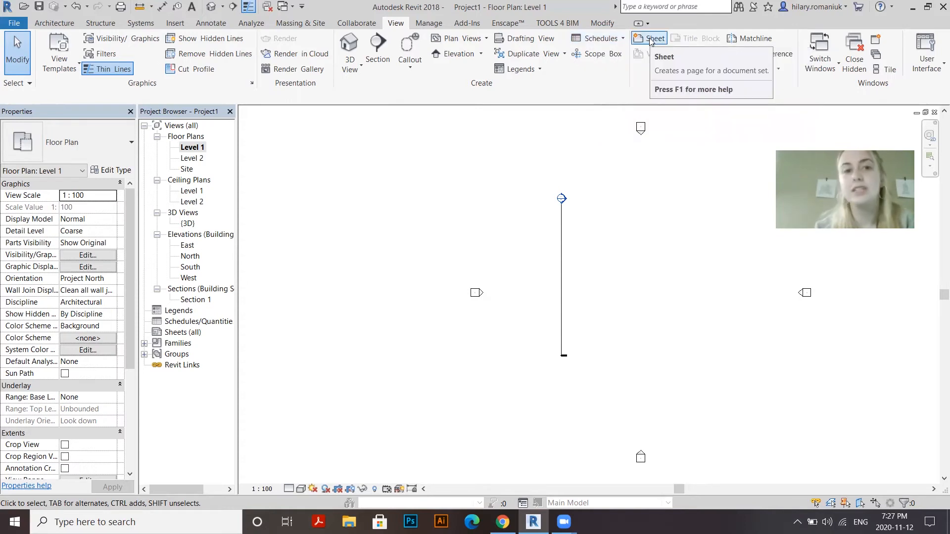
pyautogui.rightClick(181, 335)
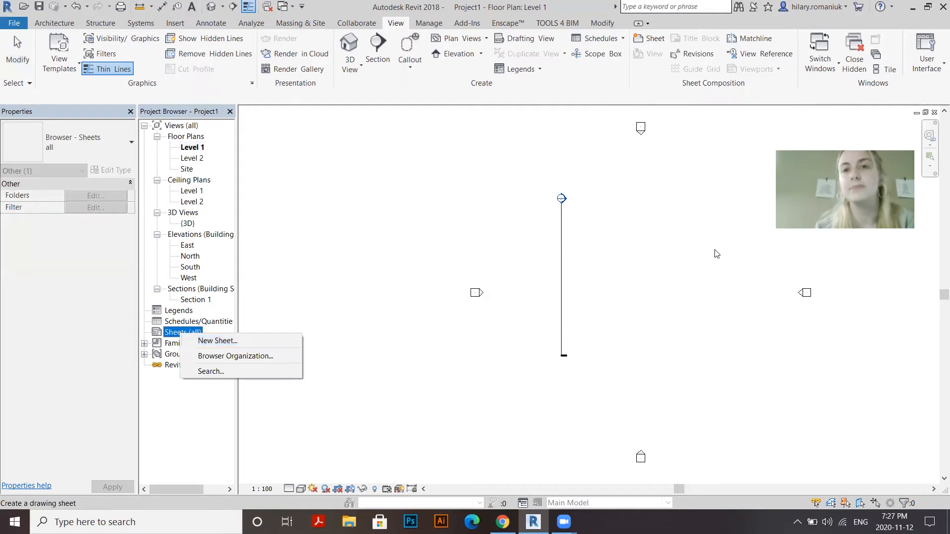
pyautogui.click(715, 253)
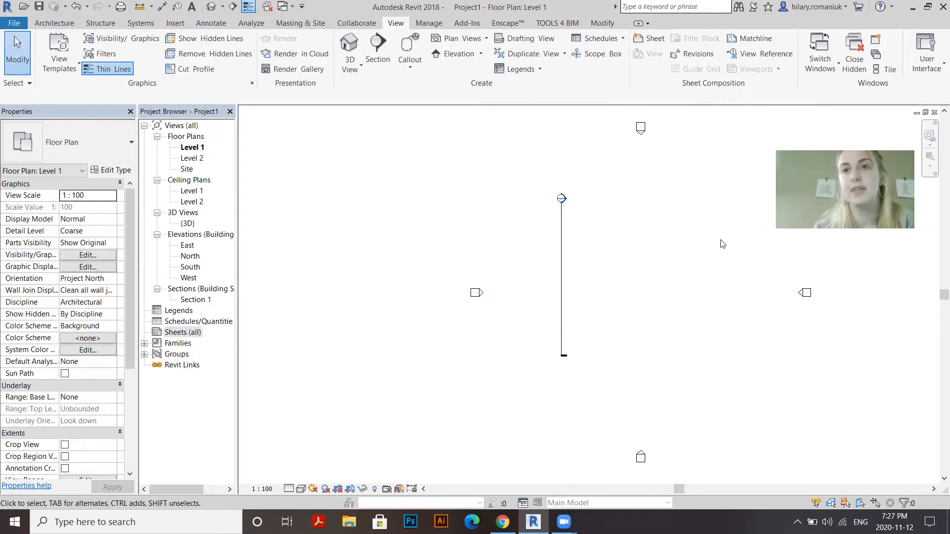
# Step: Open the keyboard shortcuts settings and look through the command list with its assigned shortcuts
pyautogui.click(936, 72)
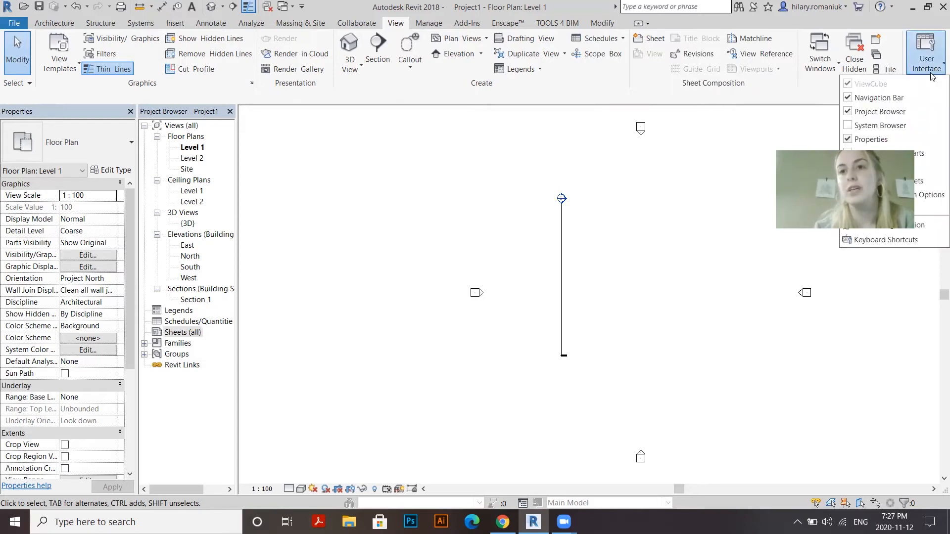
pyautogui.click(874, 240)
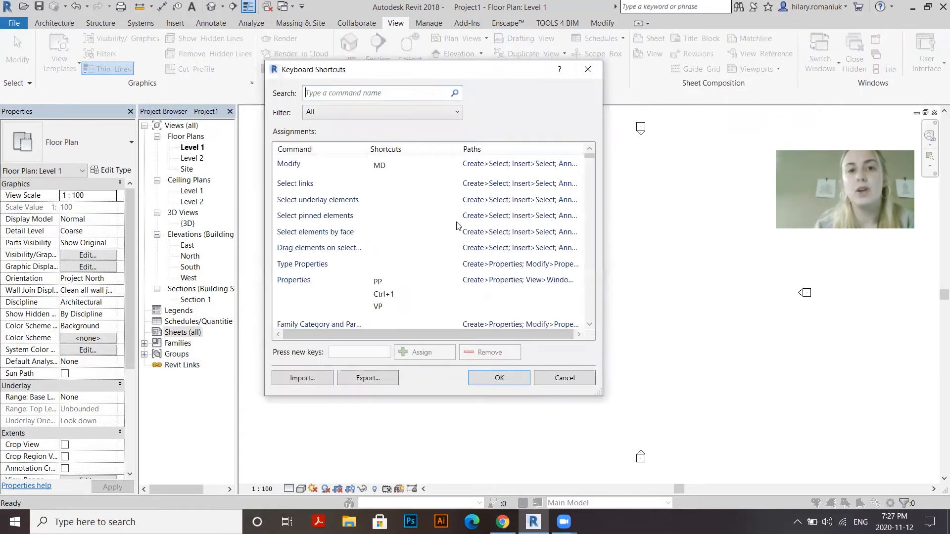
pyautogui.scroll(-5, 409, 241)
pyautogui.scroll(-5, 409, 241)
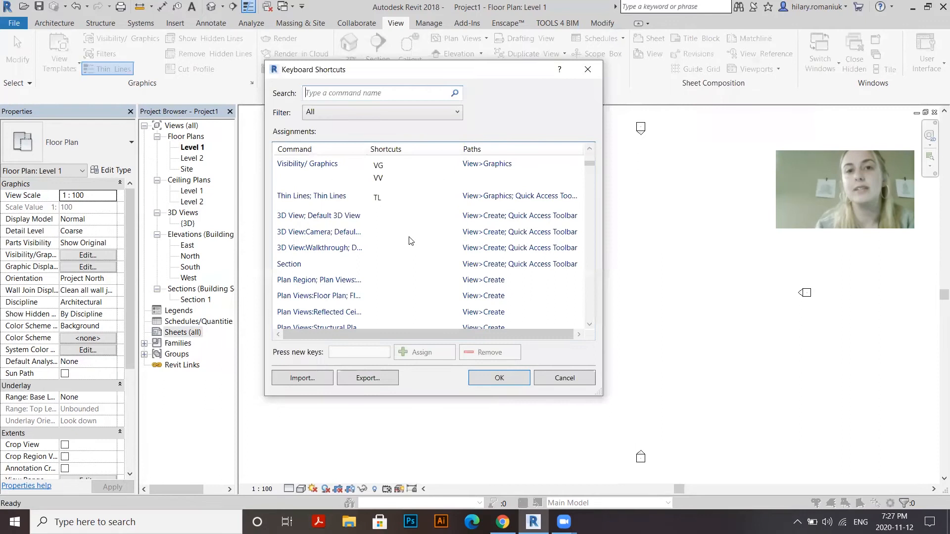
pyautogui.scroll(-5, 410, 241)
pyautogui.scroll(1, 409, 241)
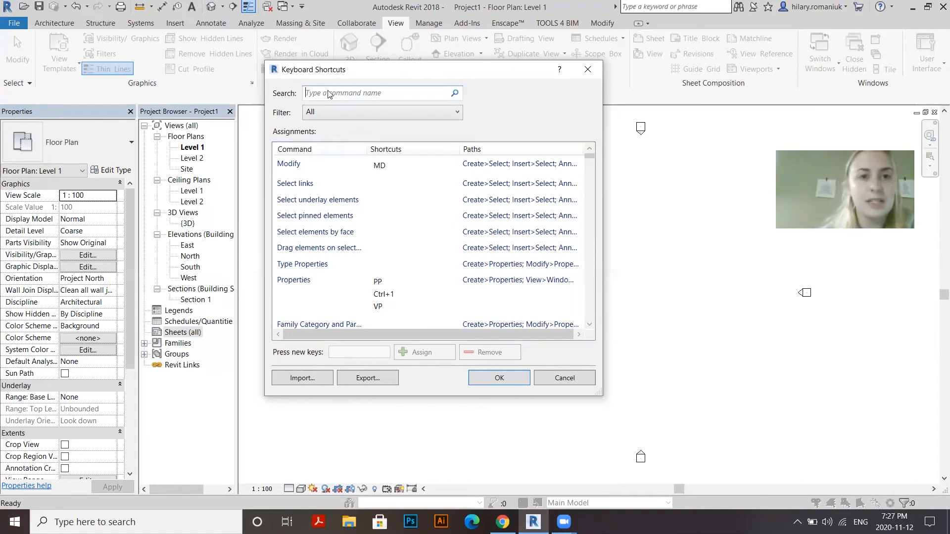
# Step: Search the shortcuts for "align", enter AAA as new keys for the Align command, and cancel without assigning them
pyautogui.write('ali')
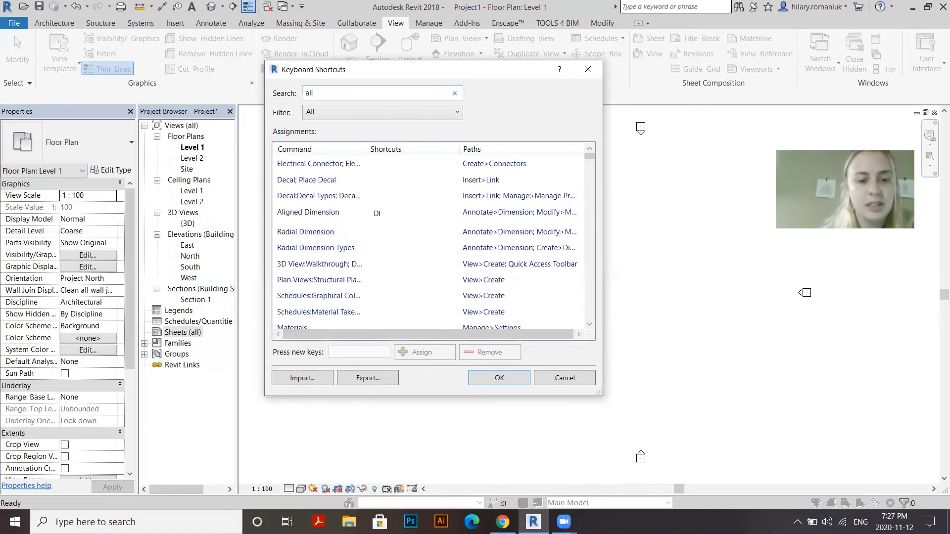
pyautogui.write('gn')
pyautogui.click(392, 185)
pyautogui.click(349, 352)
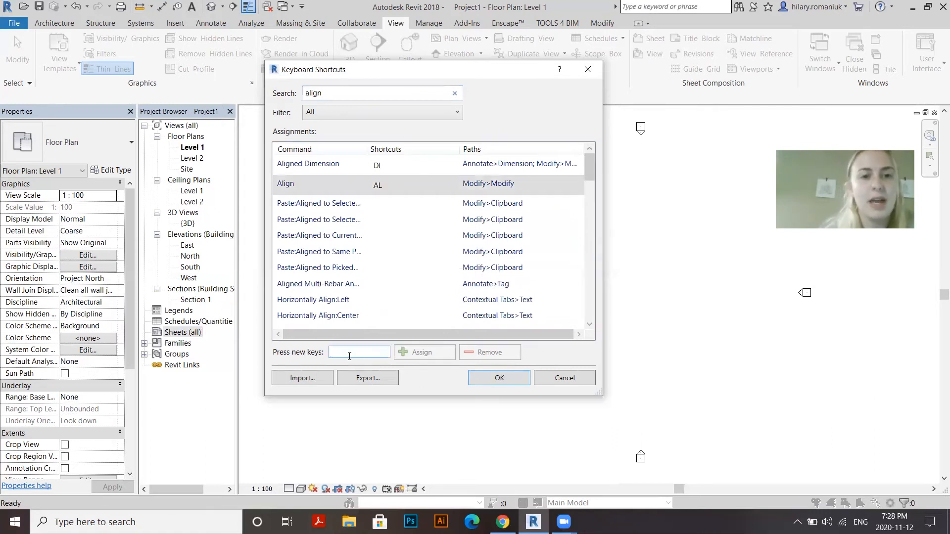
pyautogui.write('AAA')
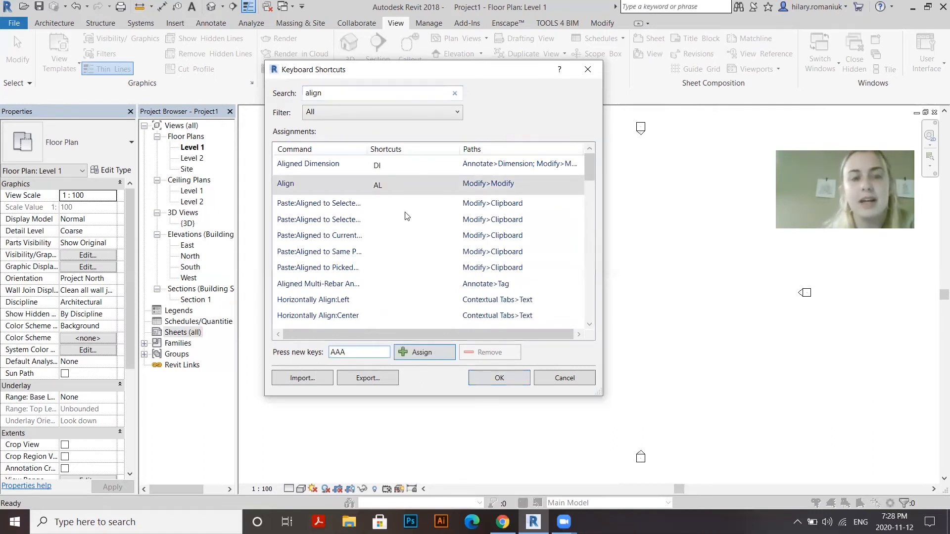
pyautogui.click(391, 193)
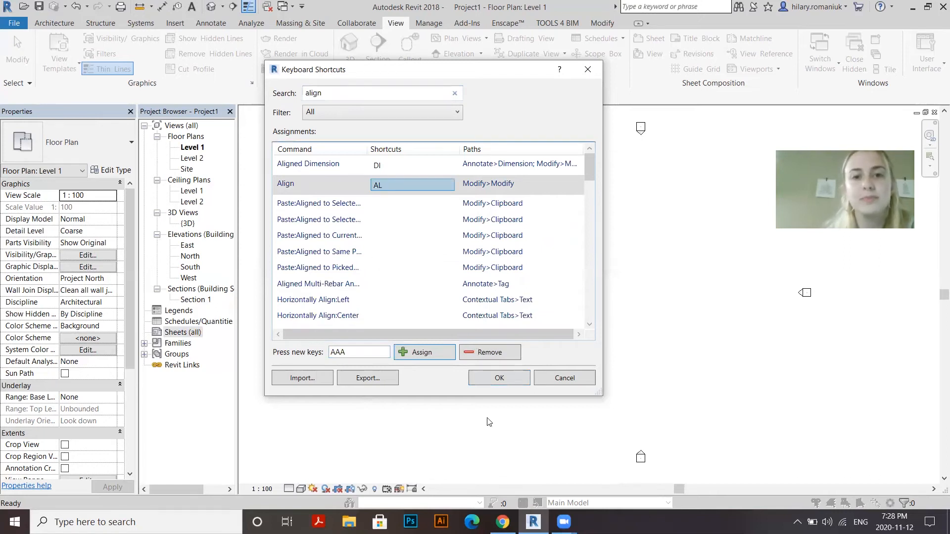
pyautogui.click(575, 381)
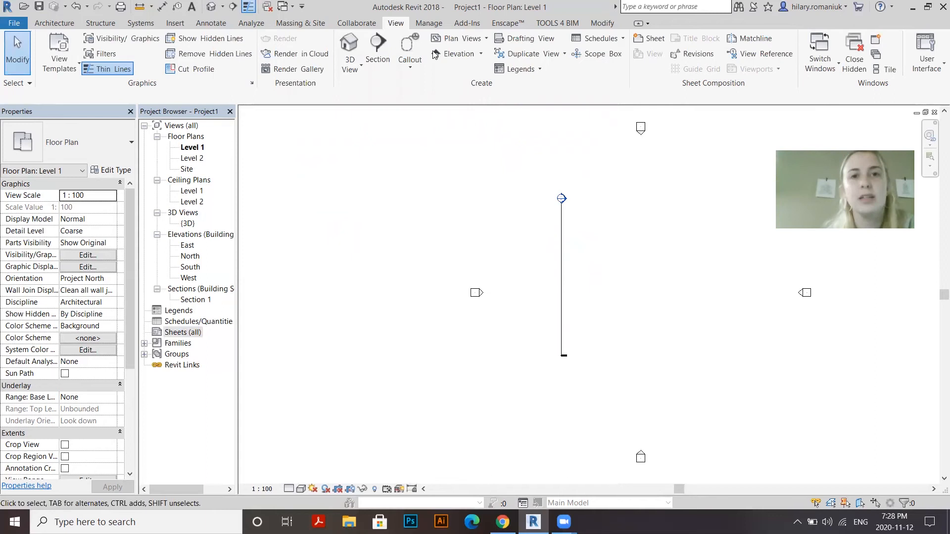
# Step: Examine the project information fields, including identity data, energy settings, client and project details, and close them without changes
pyautogui.click(430, 23)
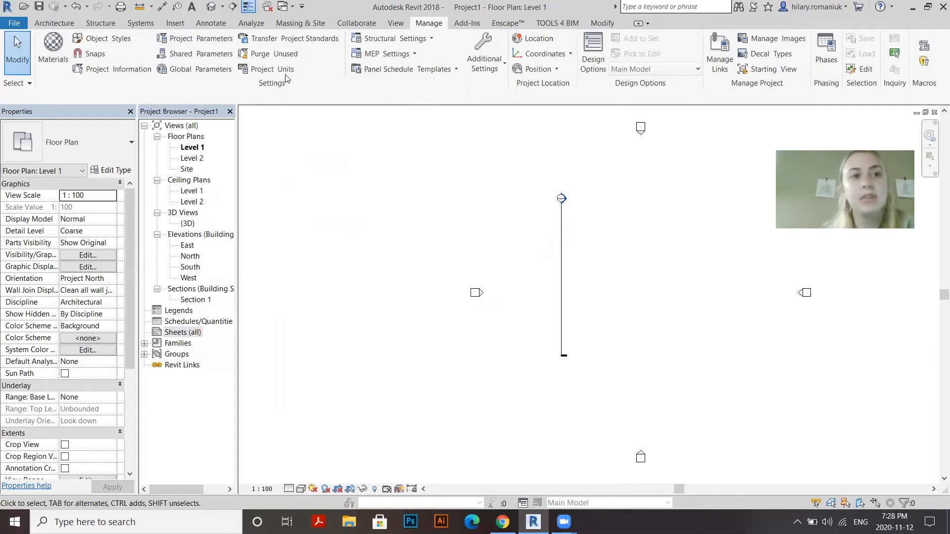
pyautogui.click(109, 70)
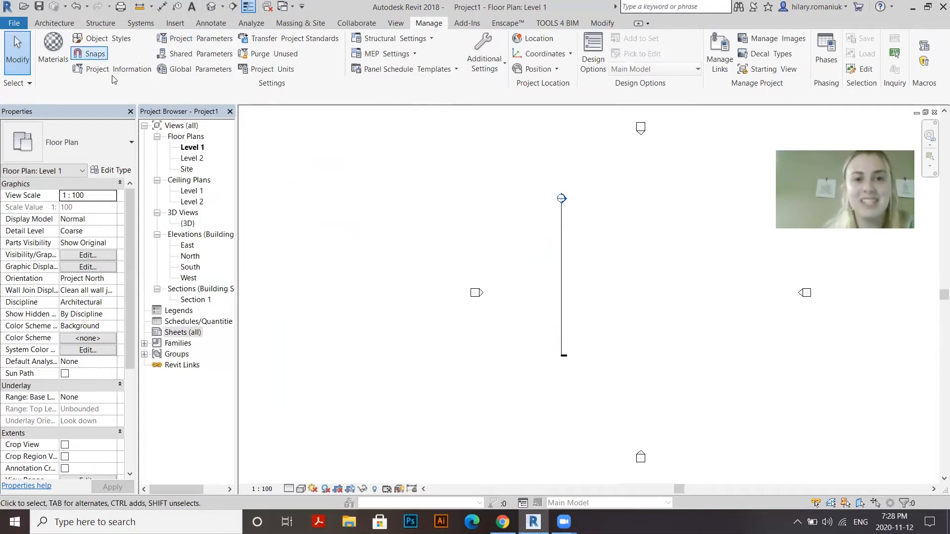
pyautogui.scroll(-2, 487, 261)
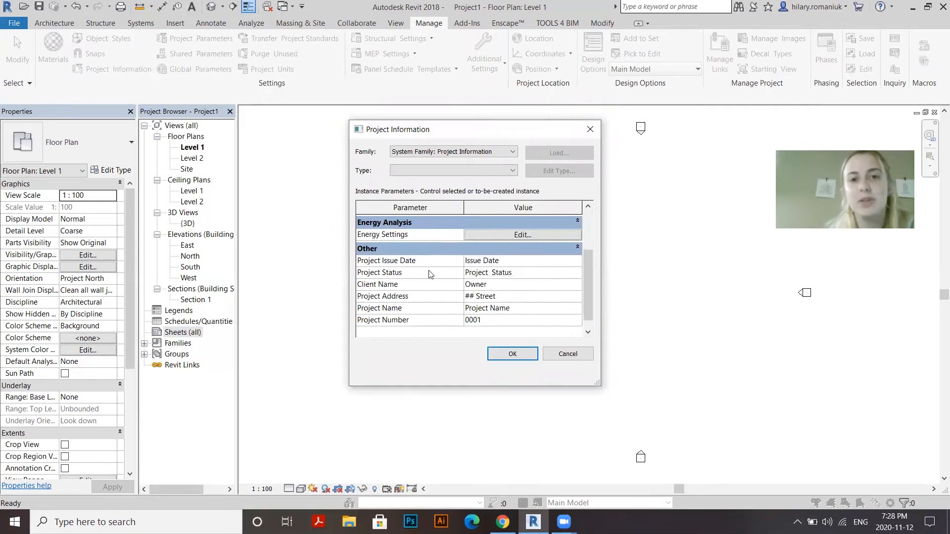
pyautogui.scroll(-1, 486, 261)
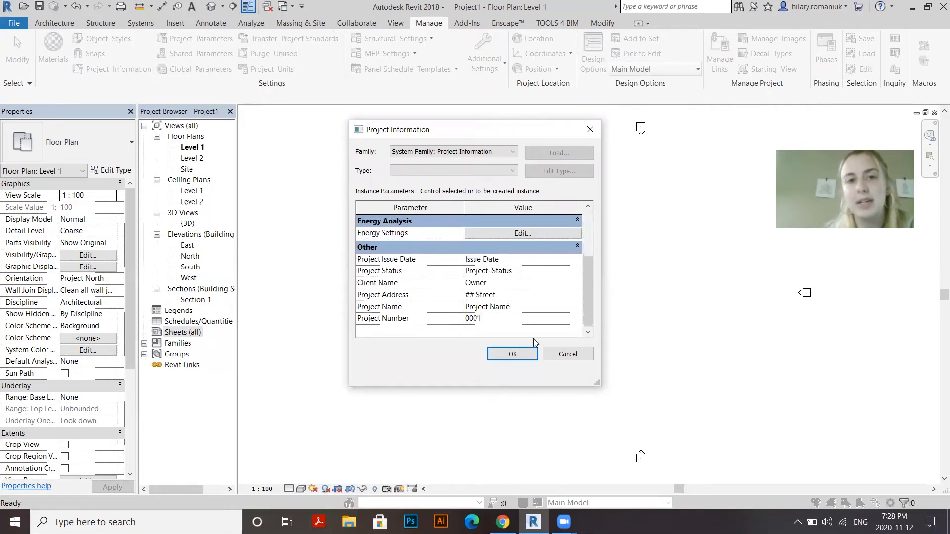
pyautogui.scroll(3, 544, 346)
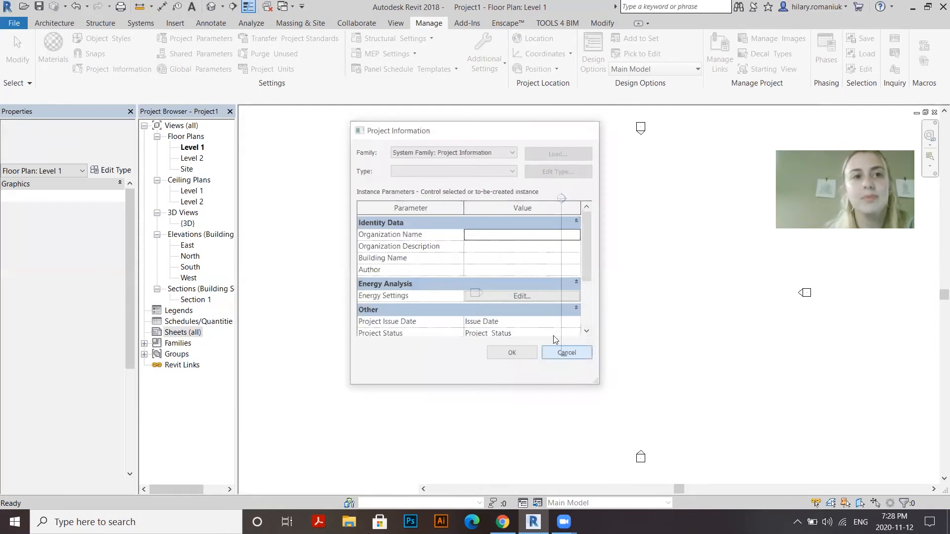
pyautogui.click(562, 357)
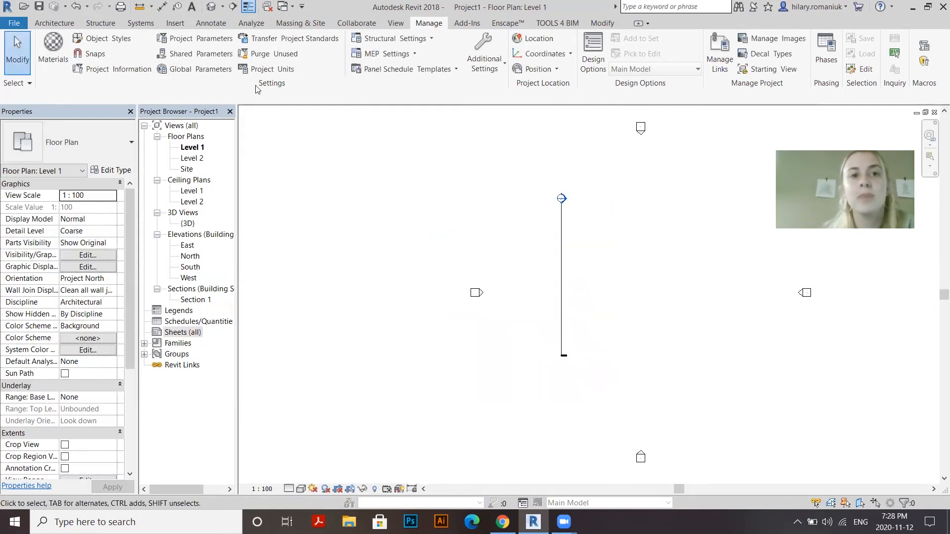
# Step: Review the unit choices for length and area in the project units, and cancel without changing them
pyautogui.click(277, 72)
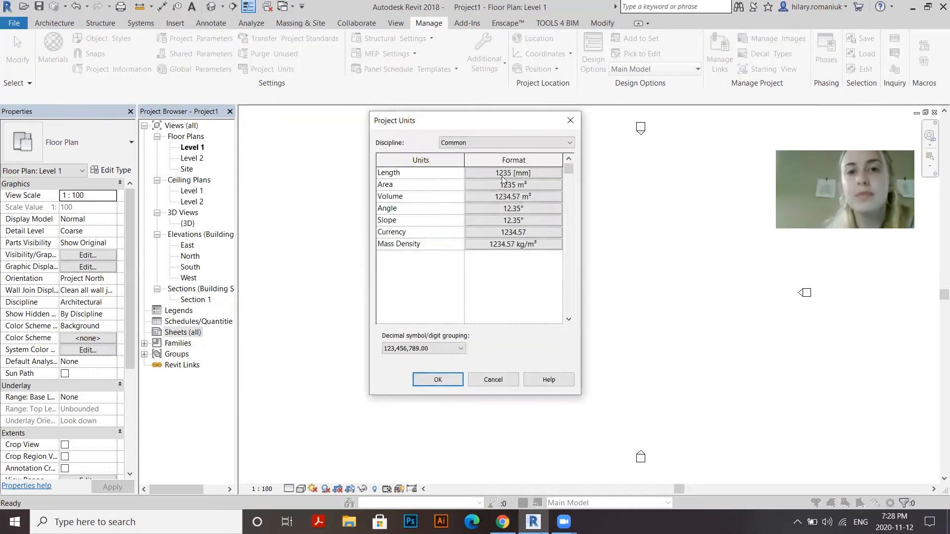
pyautogui.click(519, 173)
pyautogui.click(499, 193)
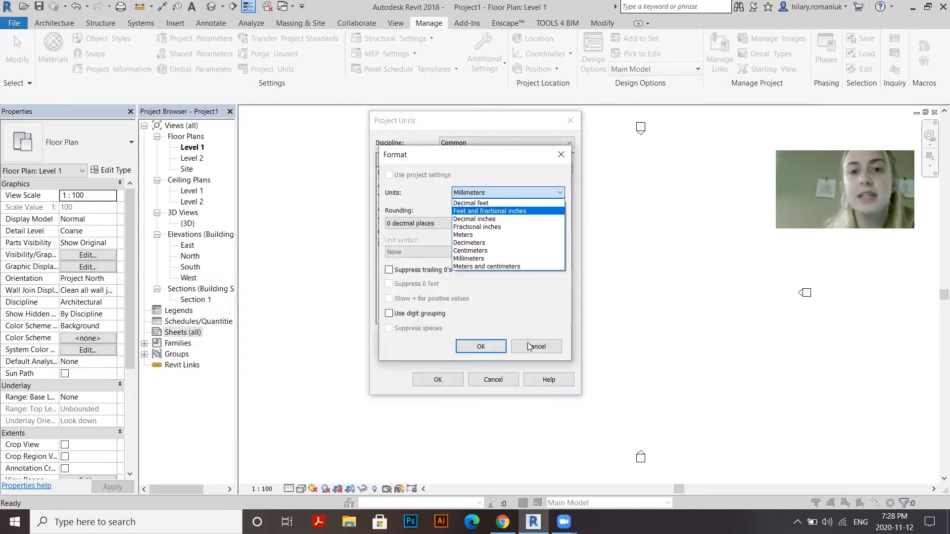
pyautogui.click(531, 348)
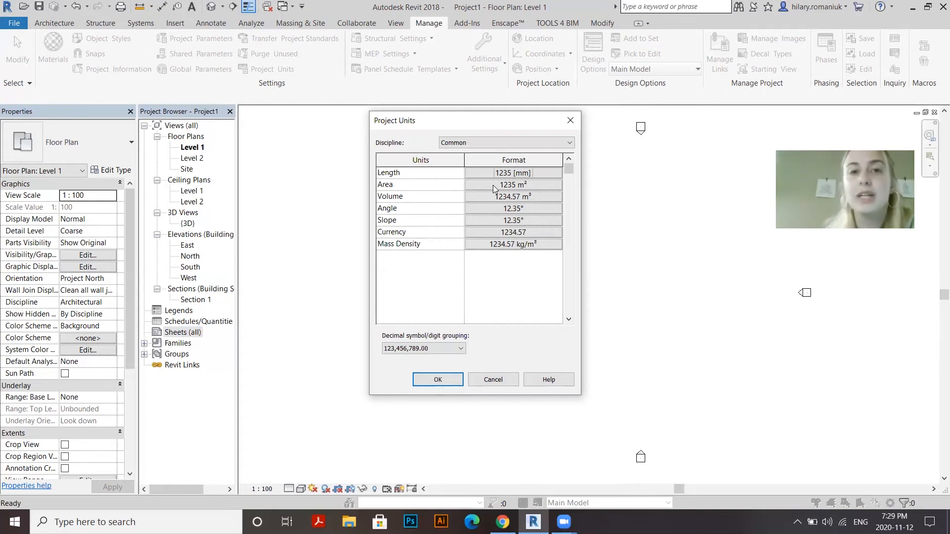
pyautogui.click(493, 185)
pyautogui.click(484, 193)
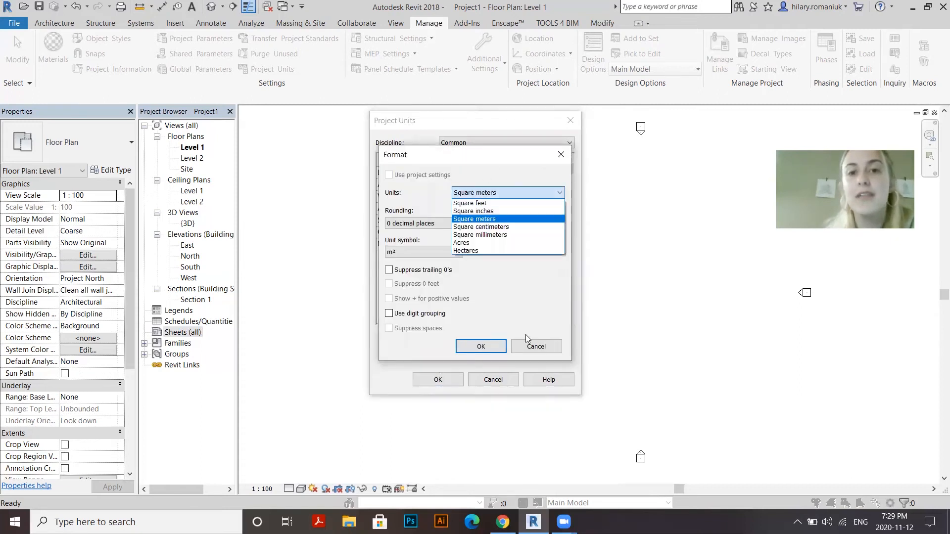
pyautogui.click(538, 346)
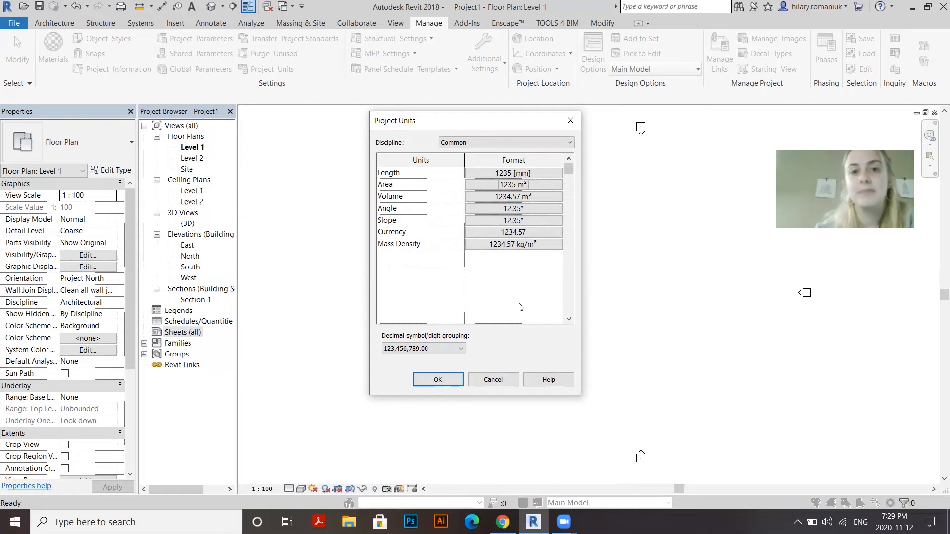
pyautogui.click(493, 380)
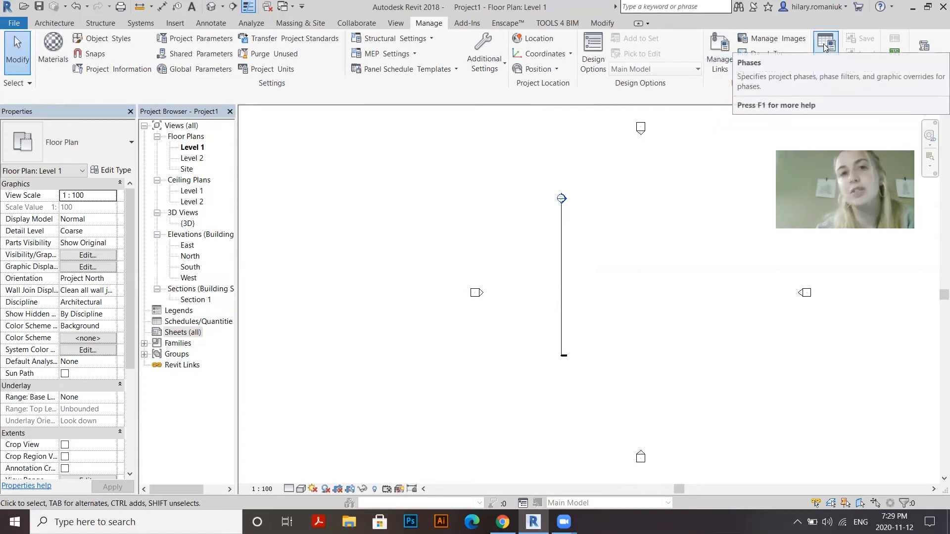
# Step: Survey the add-in tools, the Enscape rendering tools and the general modification tools
pyautogui.click(466, 25)
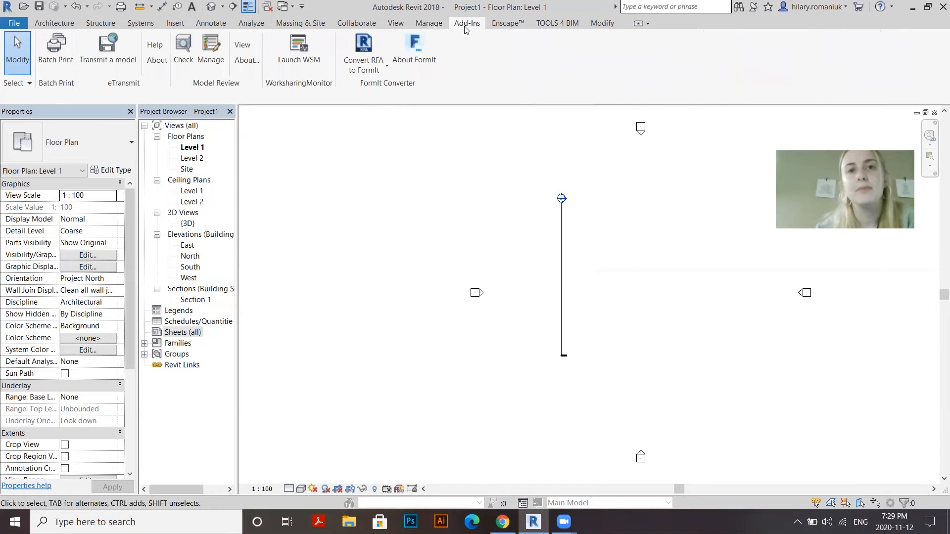
pyautogui.click(504, 25)
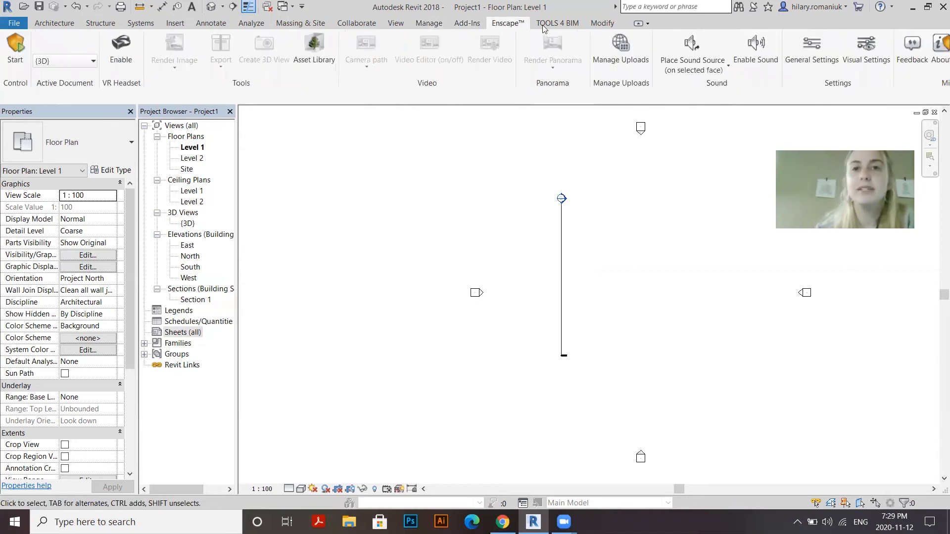
pyautogui.click(596, 28)
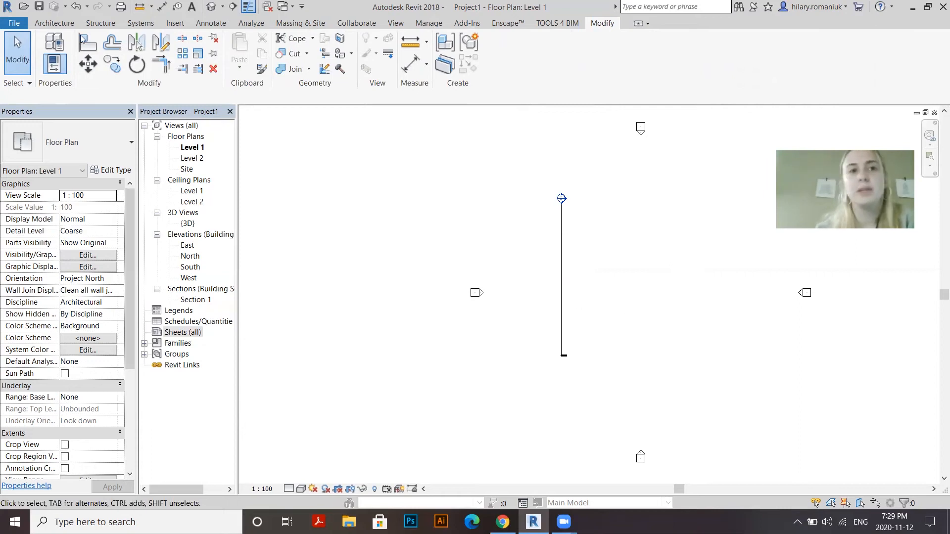
# Step: Examine the Trim/Extend, Split and Offset tools among the modification tools
pyautogui.click(164, 67)
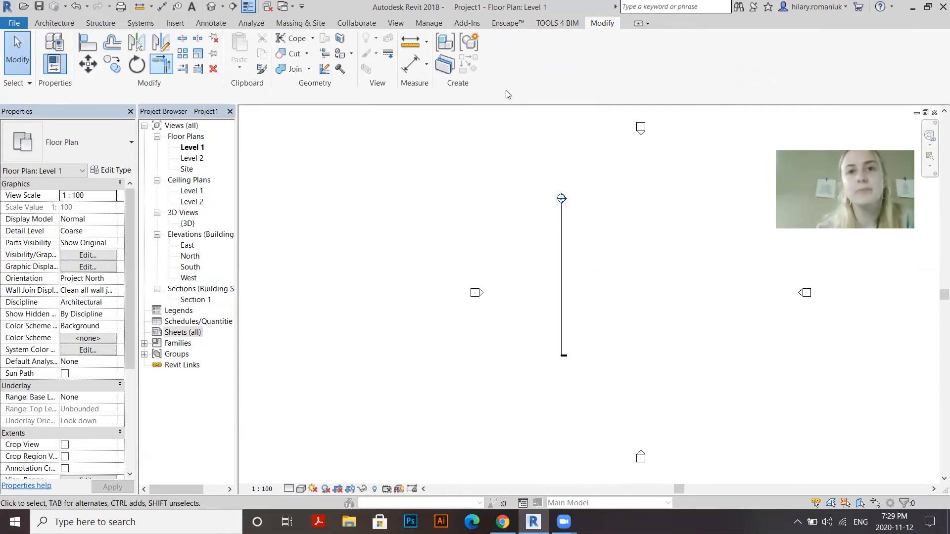
pyautogui.press('Escape')
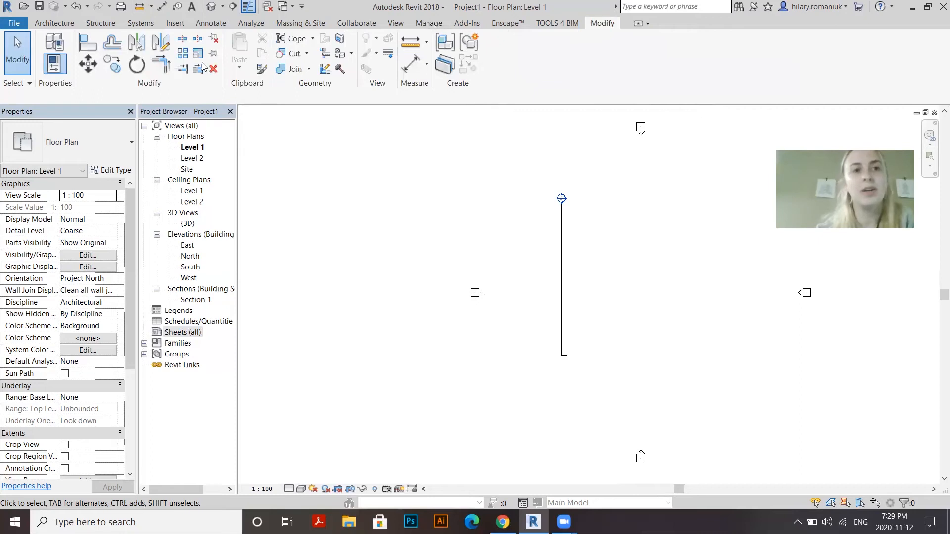
pyautogui.press('s')
pyautogui.press('l')
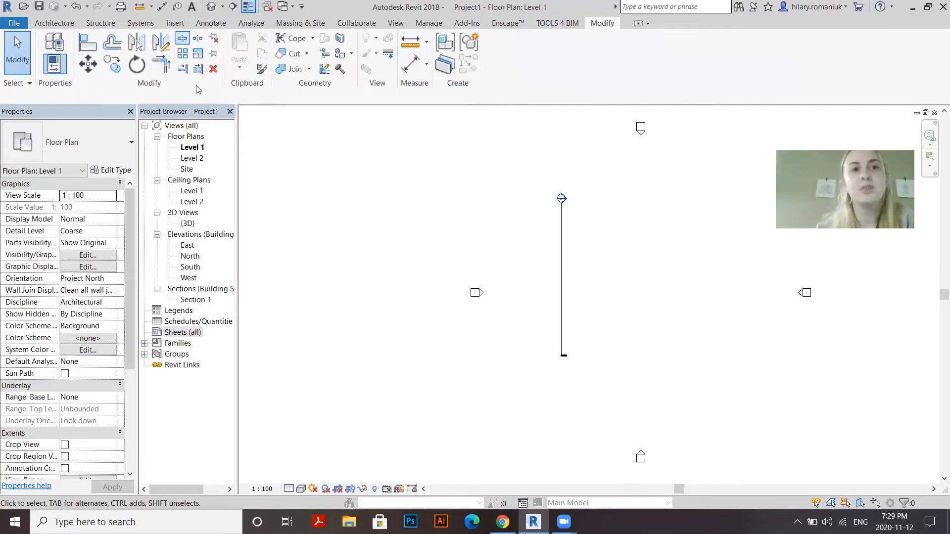
pyautogui.press('o')
pyautogui.press('f')
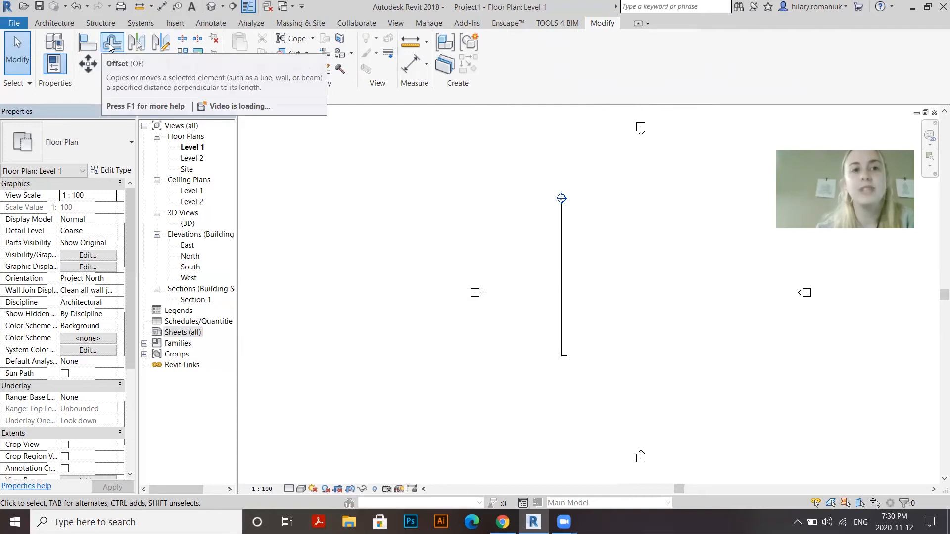
pyautogui.click(161, 43)
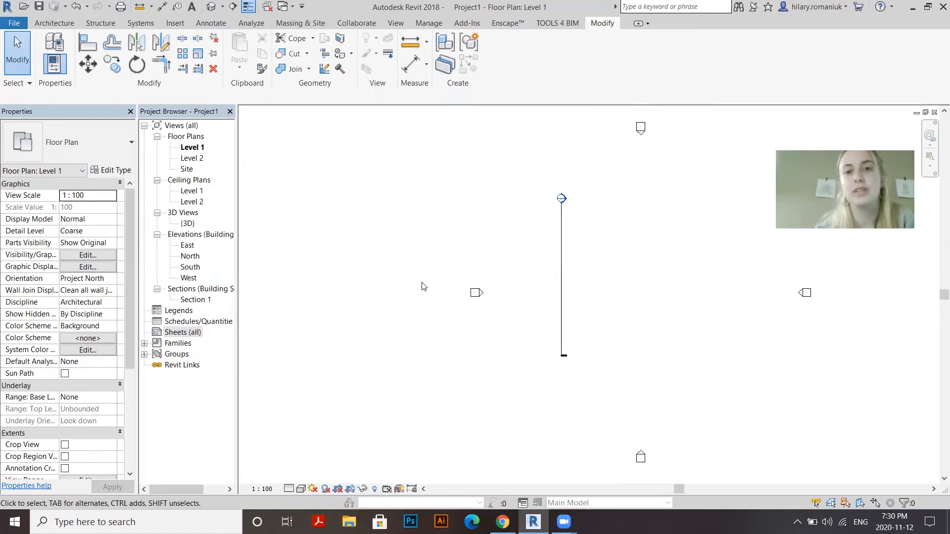
pyautogui.scroll(-1, 598, 292)
pyautogui.scroll(1, 595, 288)
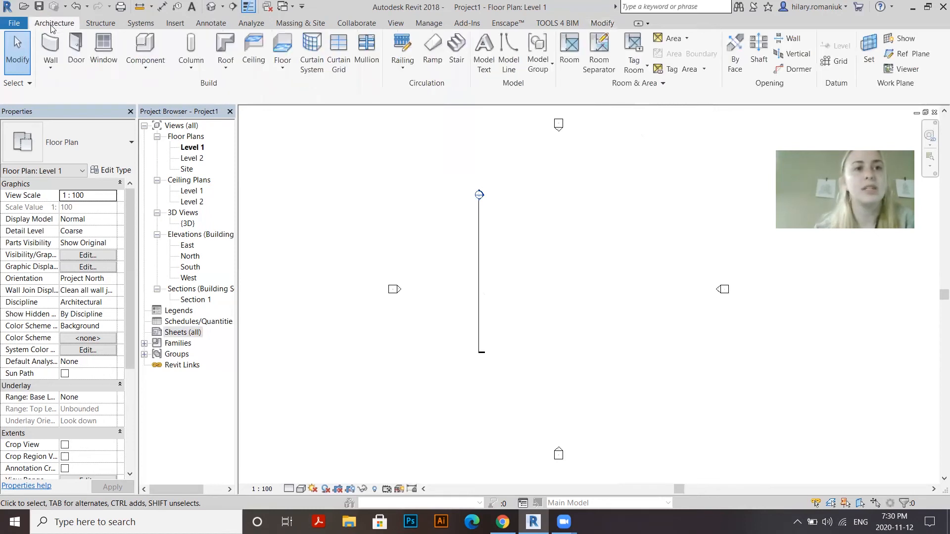
# Step: Draw a diagonal Exterior - Brick and Block on Mtl. Stud wall about 18000 mm long on the Level 1 floor plan
pyautogui.click(51, 48)
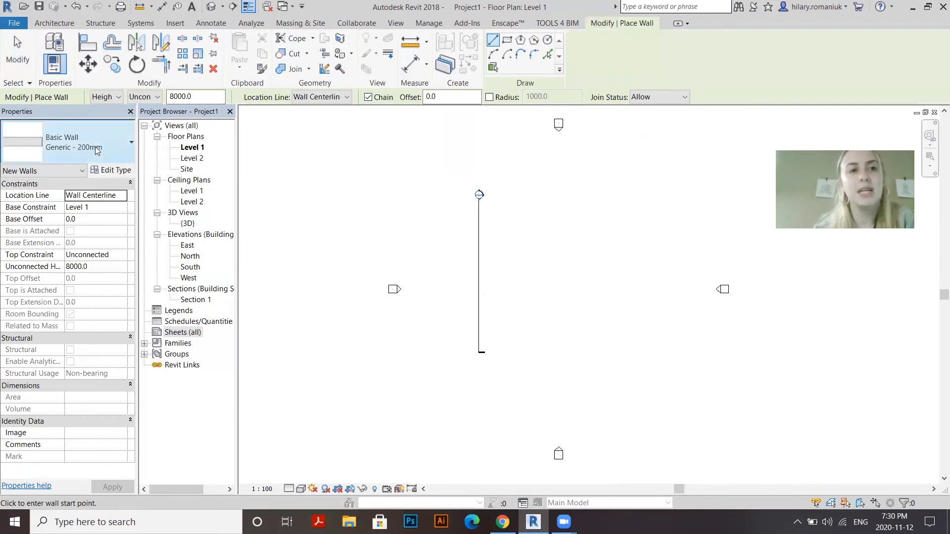
pyautogui.click(97, 151)
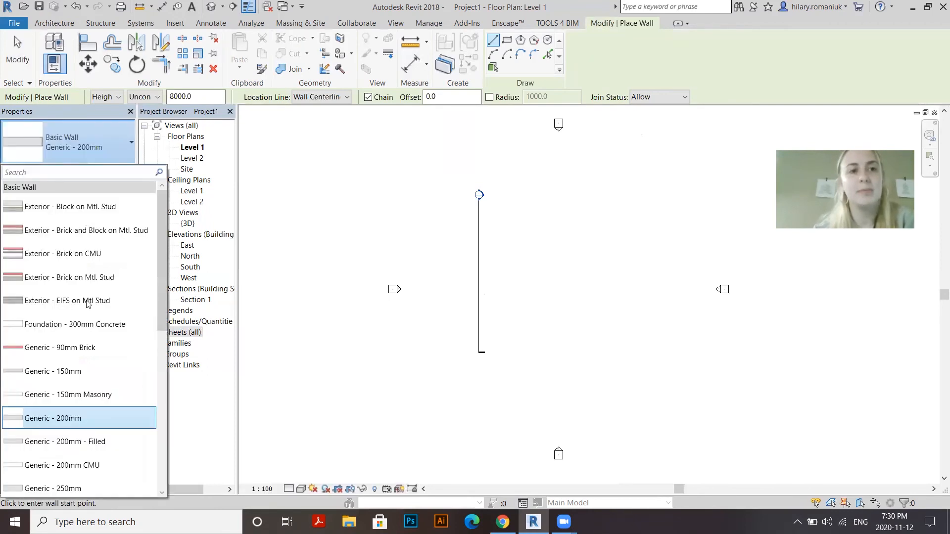
pyautogui.click(97, 221)
pyautogui.click(523, 227)
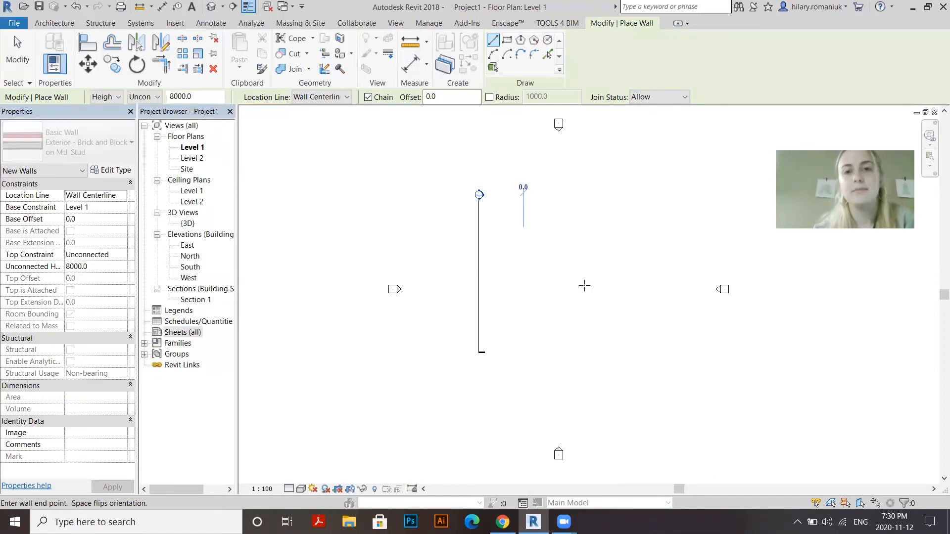
pyautogui.click(604, 316)
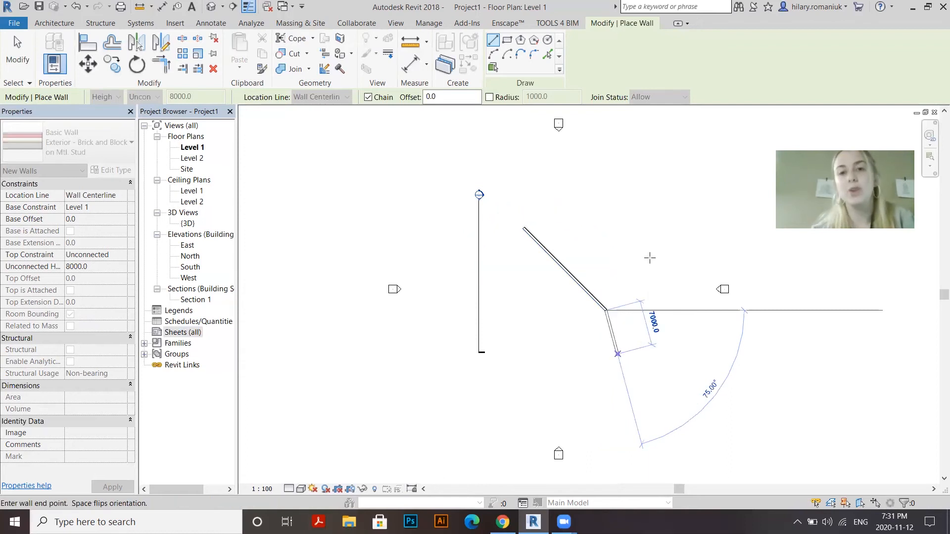
pyautogui.press('Escape')
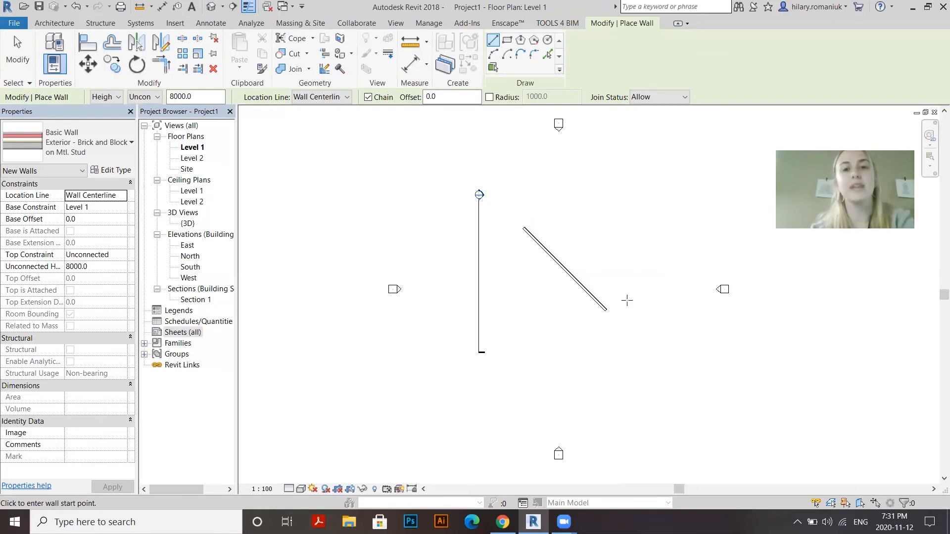
pyautogui.press('Escape')
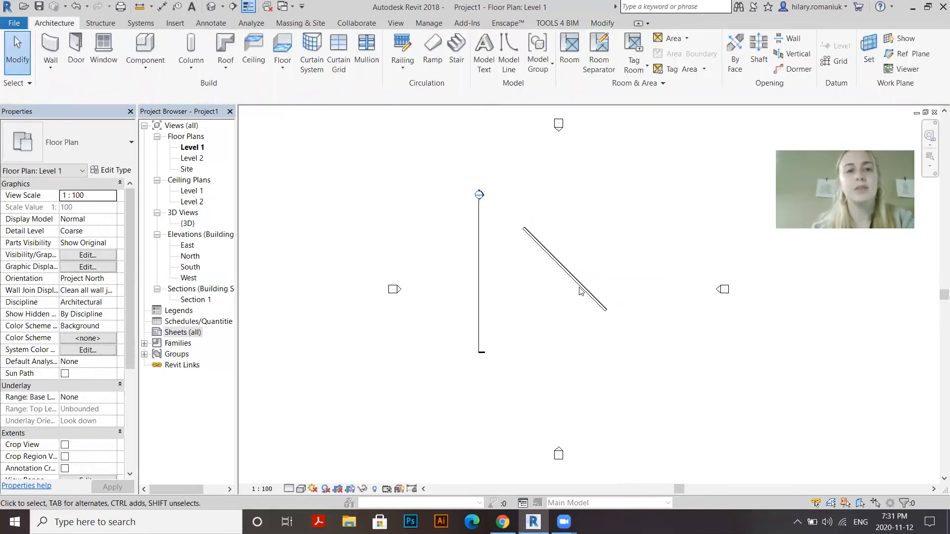
# Step: Open the 3D view and change the diagonal wall's type to Generic - 150mm
pyautogui.click(188, 223)
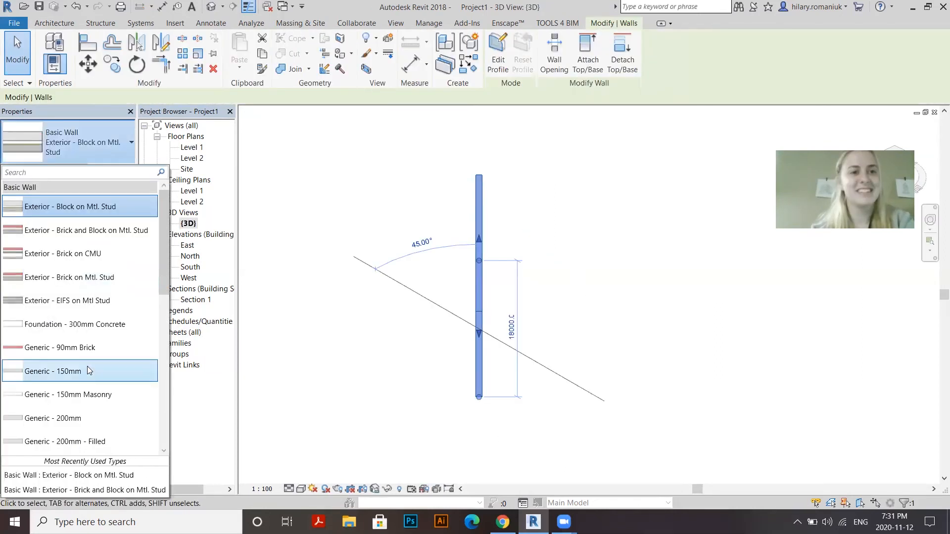
pyautogui.click(87, 371)
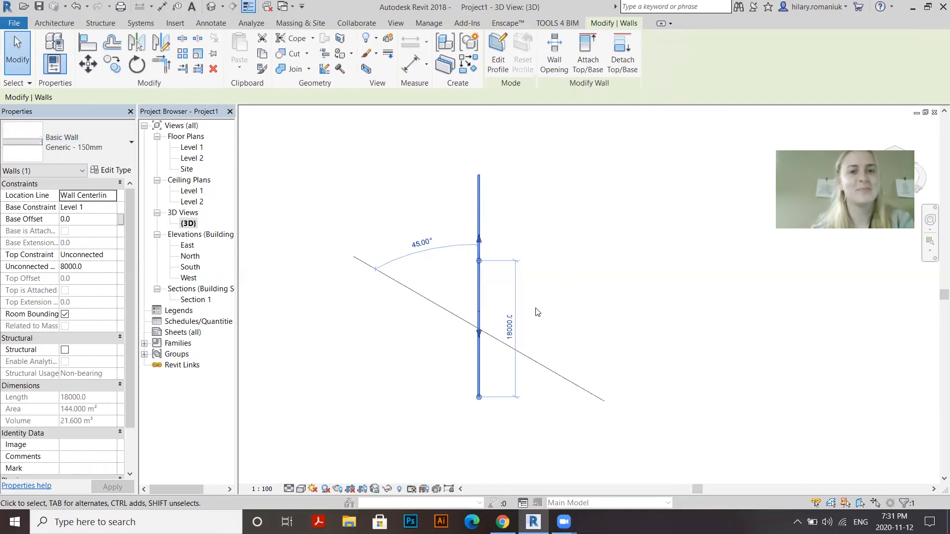
pyautogui.press('Escape')
pyautogui.click(479, 283)
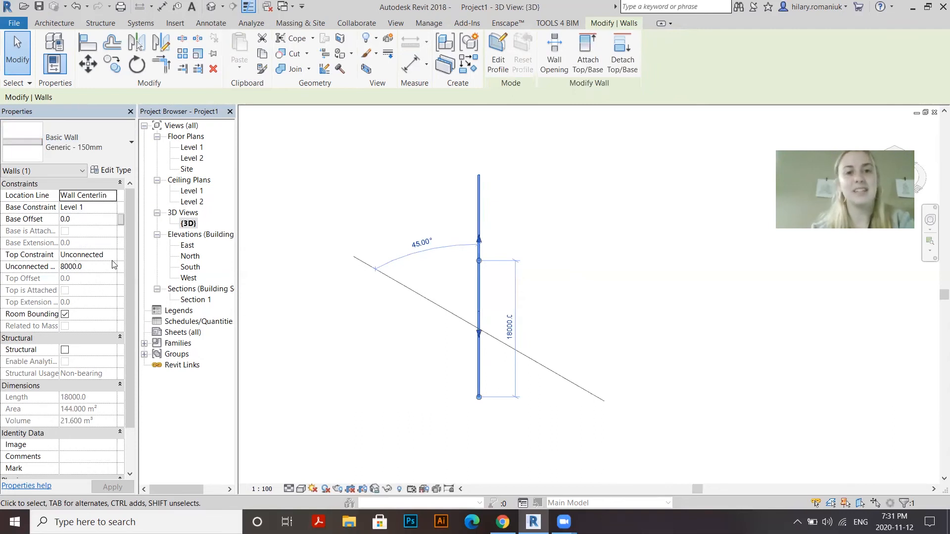
pyautogui.click(565, 274)
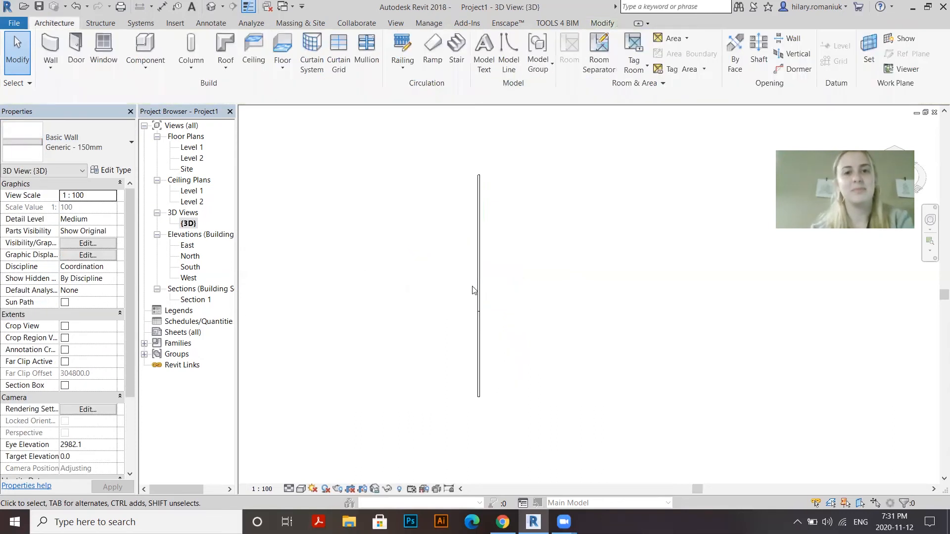
# Step: Set the wall's top constraint to Up to level: Level 2
pyautogui.click(471, 286)
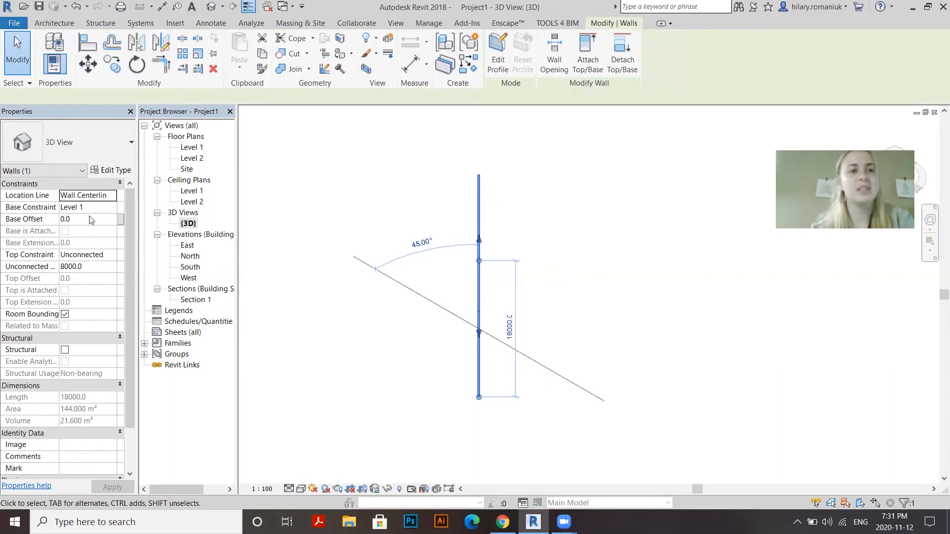
pyautogui.click(101, 255)
pyautogui.click(97, 287)
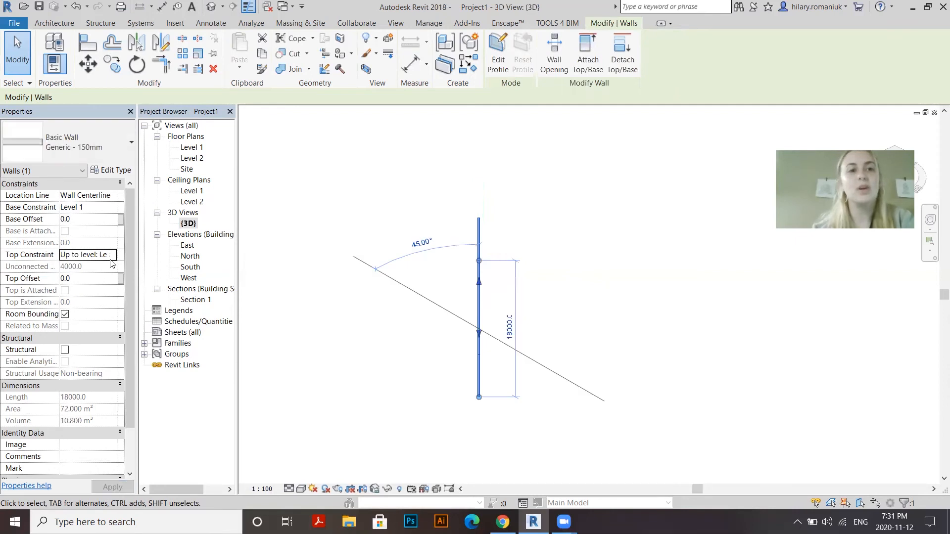
# Step: Set the wall's top constraint to Unconnected and its unconnected height to 40000 mm
pyautogui.click(91, 255)
pyautogui.click(81, 266)
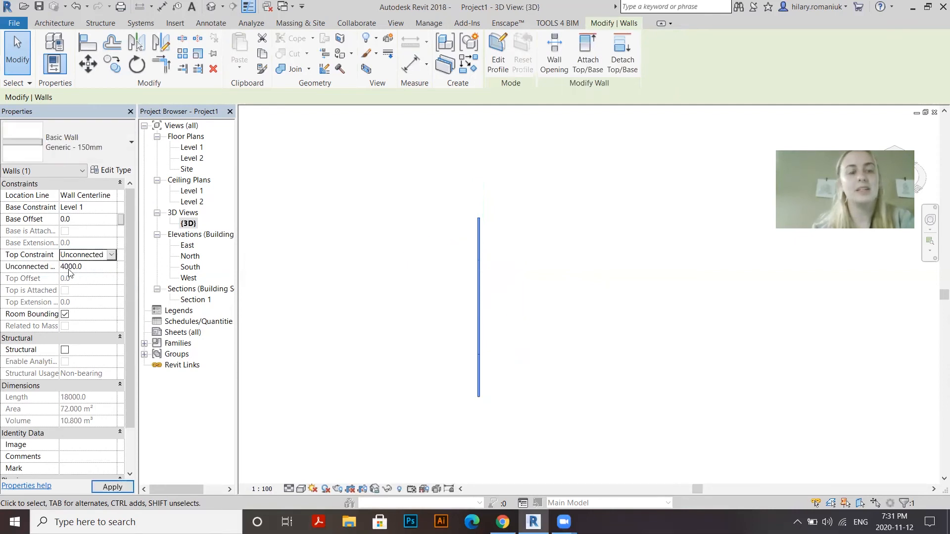
pyautogui.click(69, 267)
pyautogui.write('0')
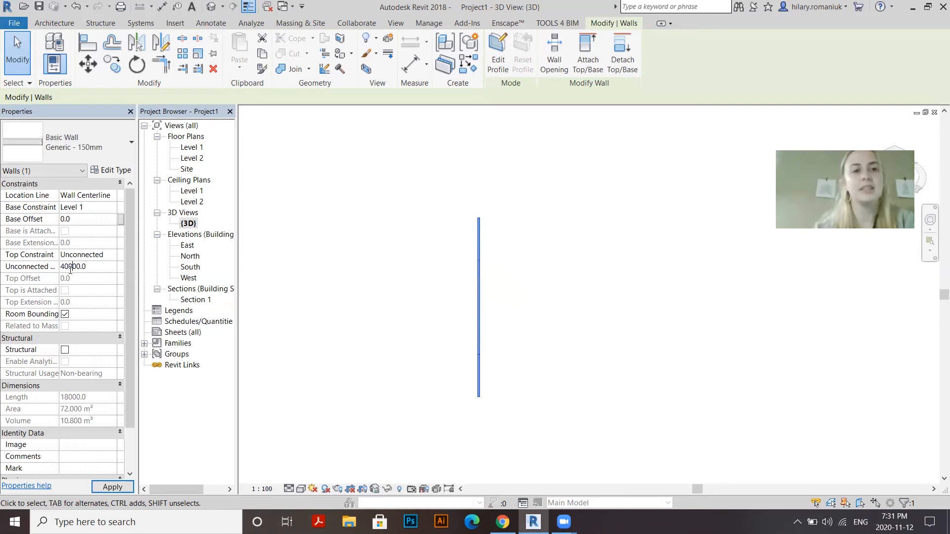
pyautogui.scroll(-7, 391, 342)
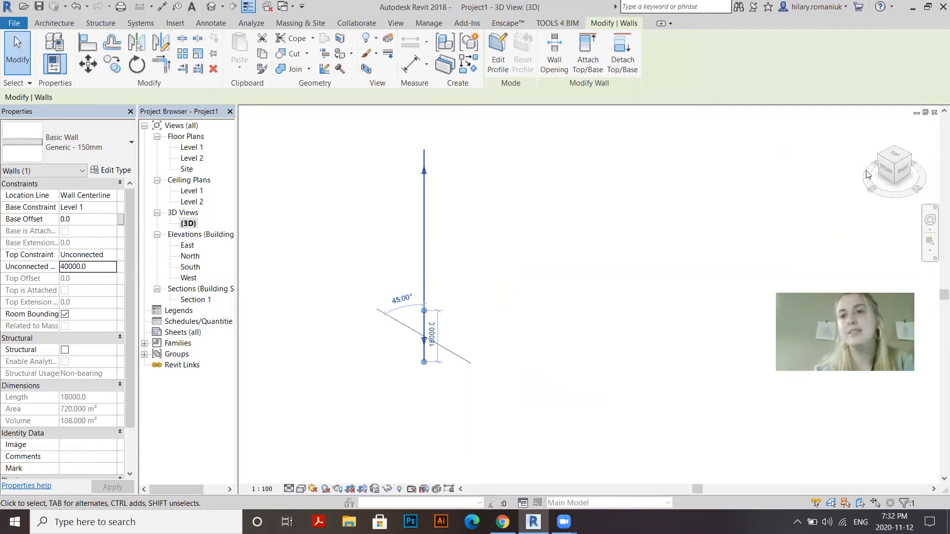
# Step: Examine the wall in 3D from the front, from the top and from an orbited angle
pyautogui.scroll(1, 897, 172)
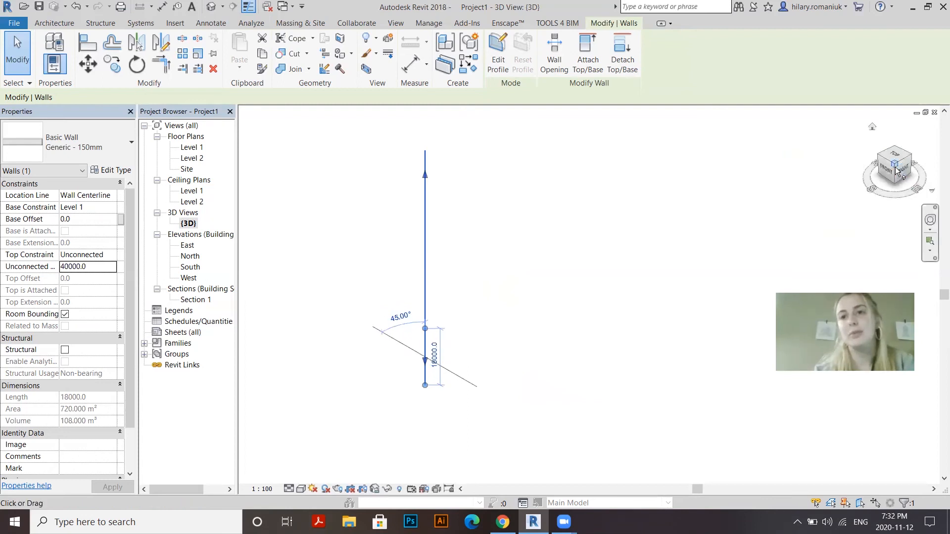
pyautogui.scroll(3, 887, 174)
pyautogui.click(894, 154)
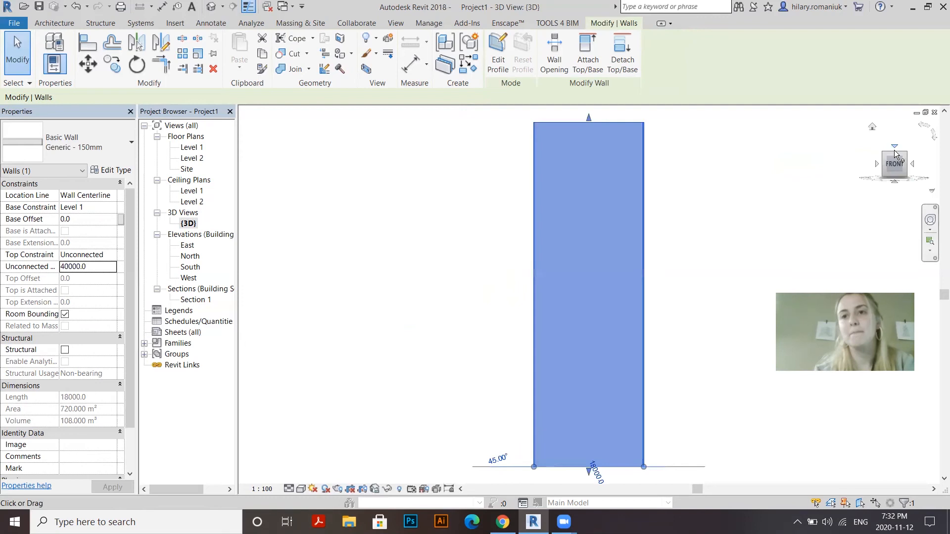
pyautogui.click(613, 311)
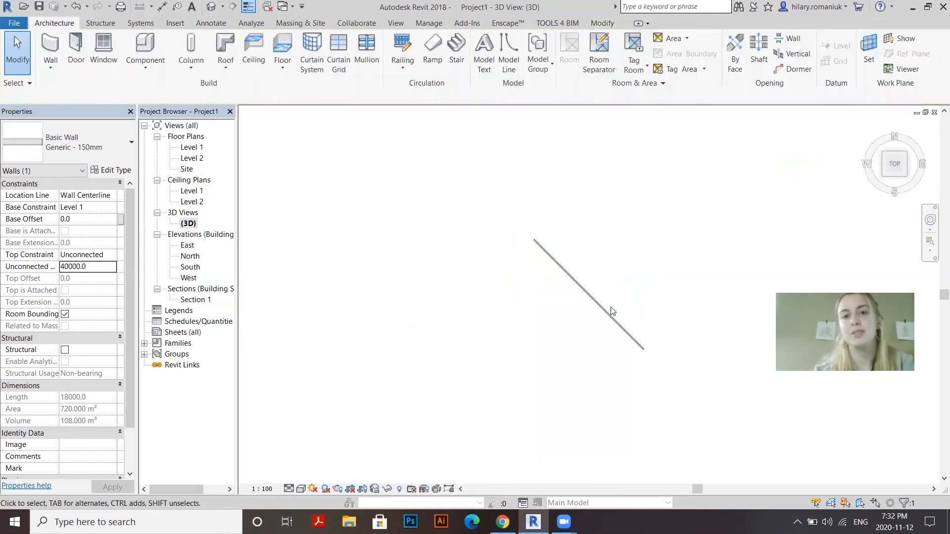
pyautogui.click(603, 312)
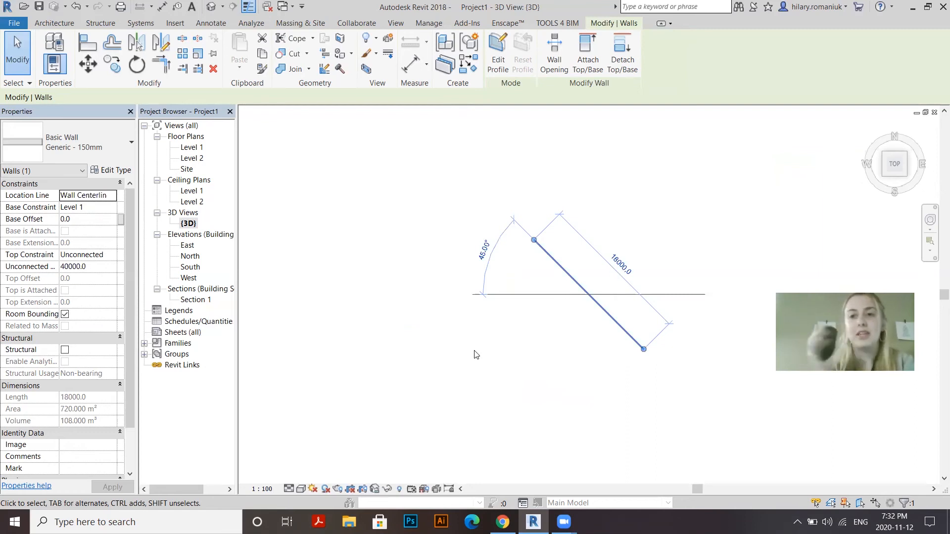
pyautogui.scroll(-1, 475, 352)
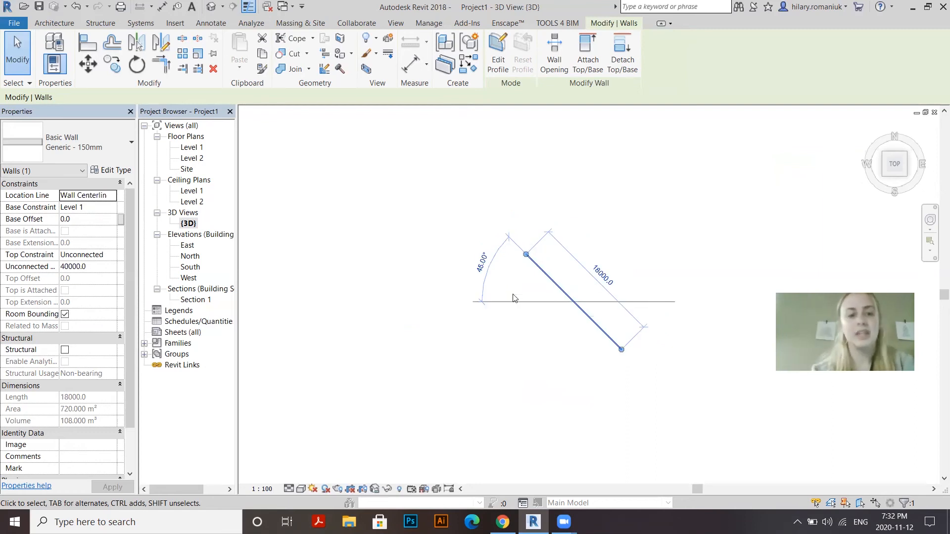
pyautogui.moveTo(571, 207)
pyautogui.keyDown('shift'); pyautogui.mouseDown(button='middle')
pyautogui.moveTo(518, 244)
pyautogui.moveTo(571, 264)
pyautogui.moveTo(559, 262)
pyautogui.mouseUp(button='middle'); pyautogui.keyUp('shift')
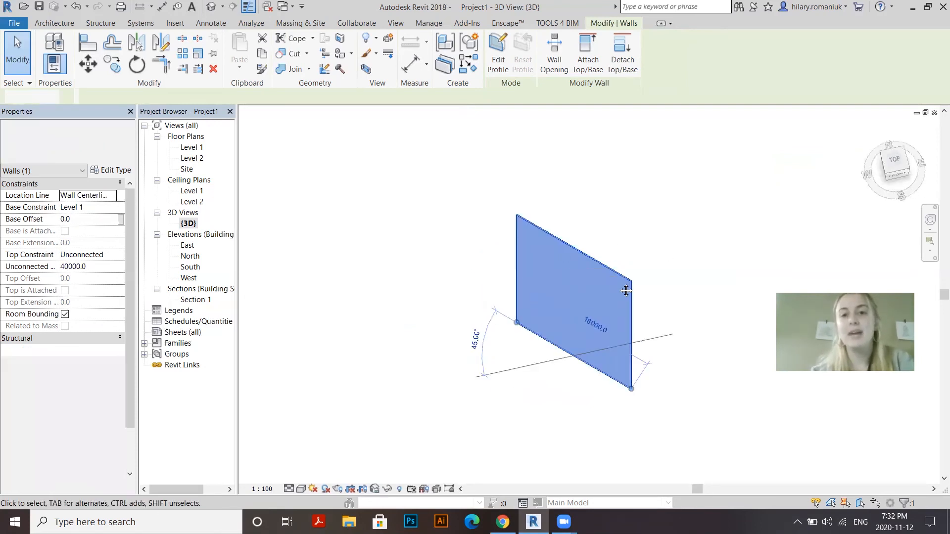
pyautogui.click(671, 285)
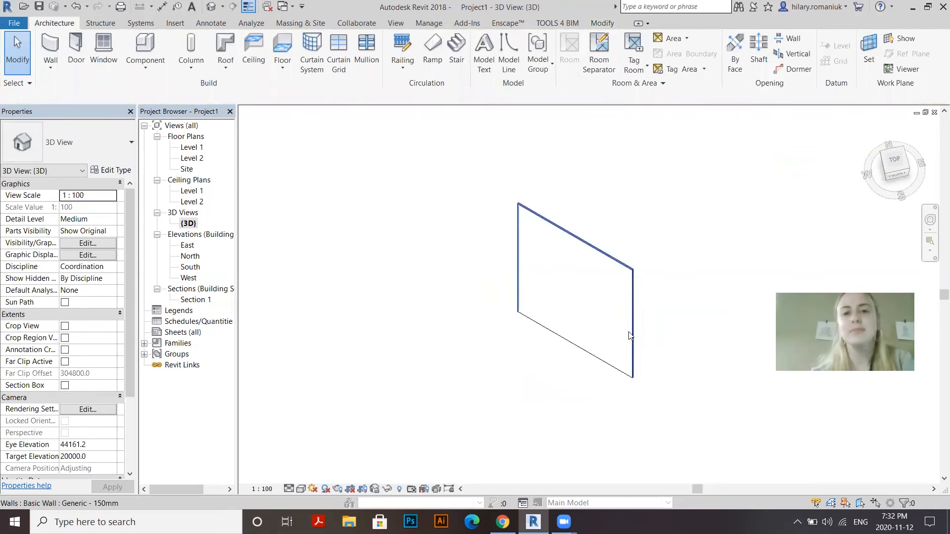
pyautogui.scroll(1, 644, 320)
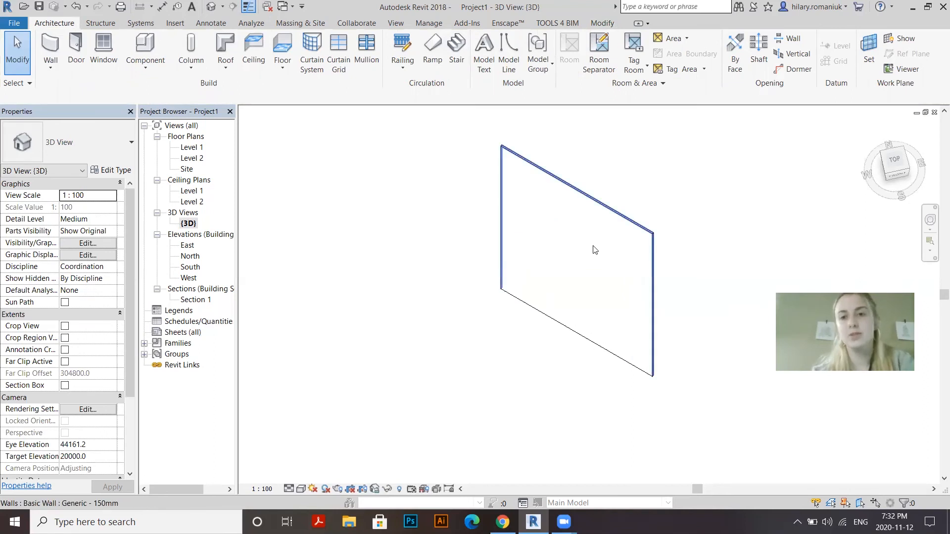
pyautogui.scroll(-1, 593, 246)
pyautogui.scroll(1, 655, 170)
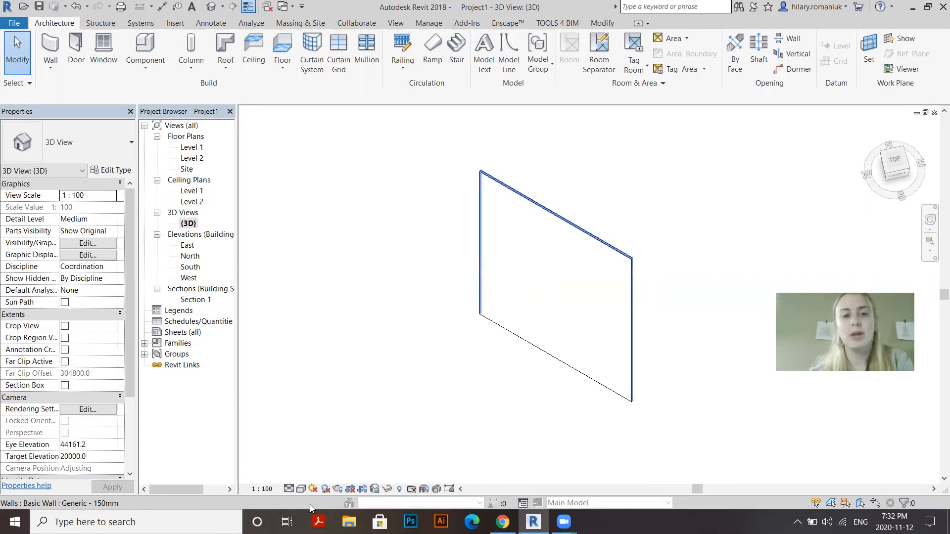
# Step: Review the view scale choices without changing the scale, and set the 3D view's detail level to Fine
pyautogui.click(261, 490)
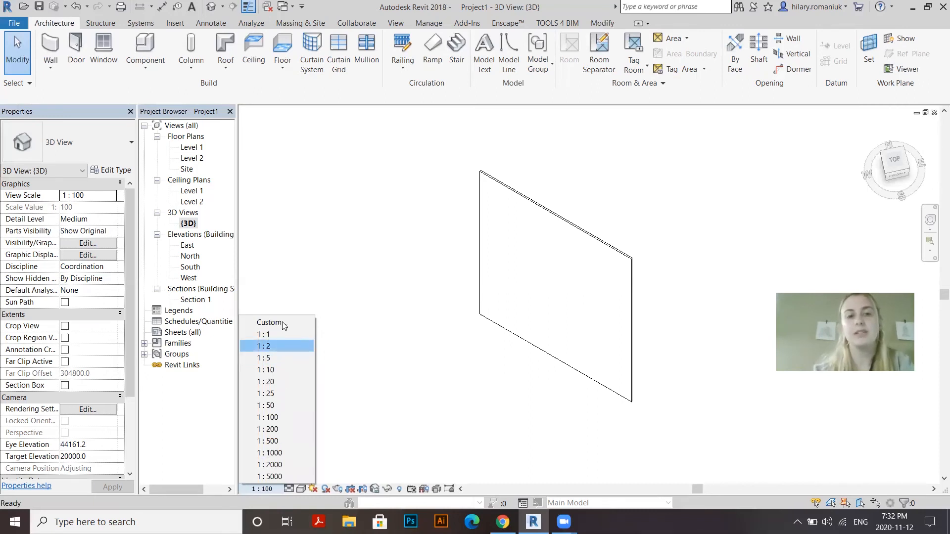
pyautogui.click(399, 325)
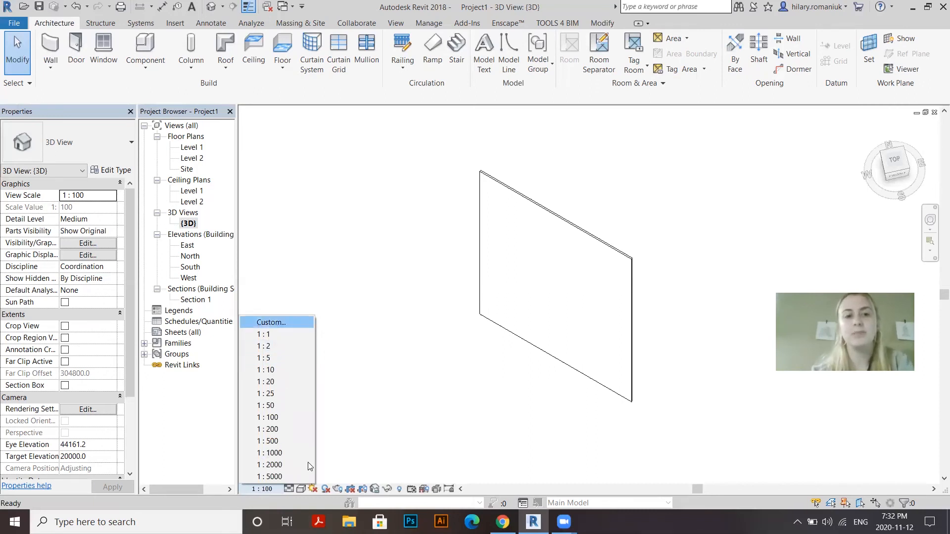
pyautogui.click(289, 489)
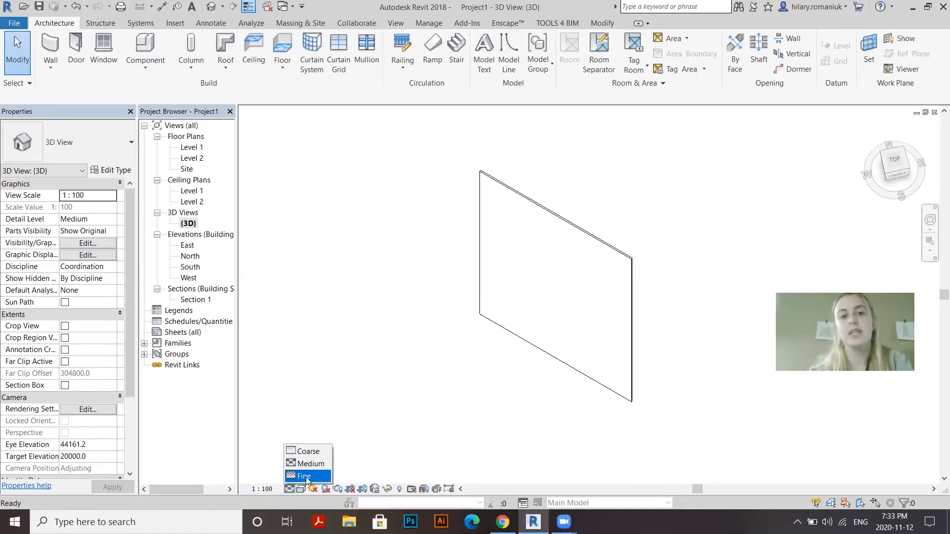
pyautogui.click(304, 477)
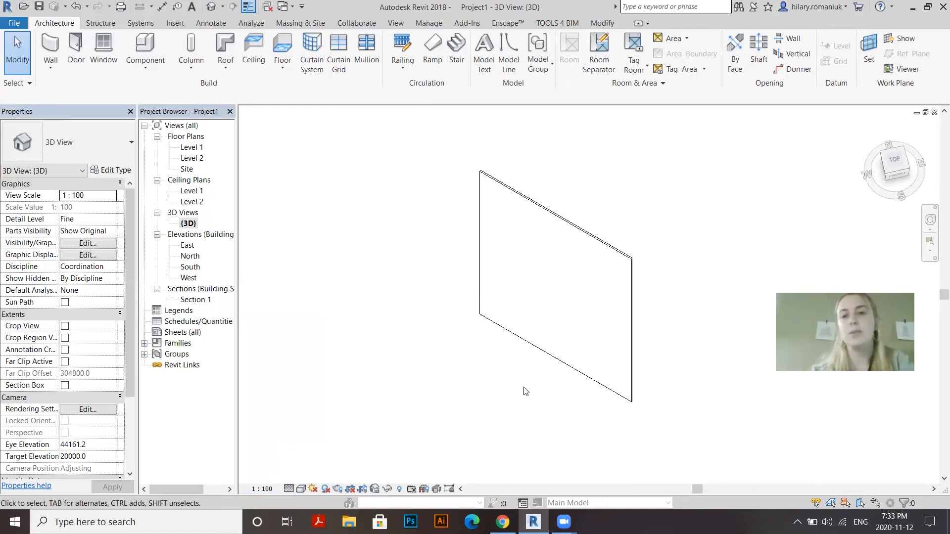
# Step: Switch the 3D view's visual style to Wireframe and back to Hidden Line
pyautogui.click(301, 489)
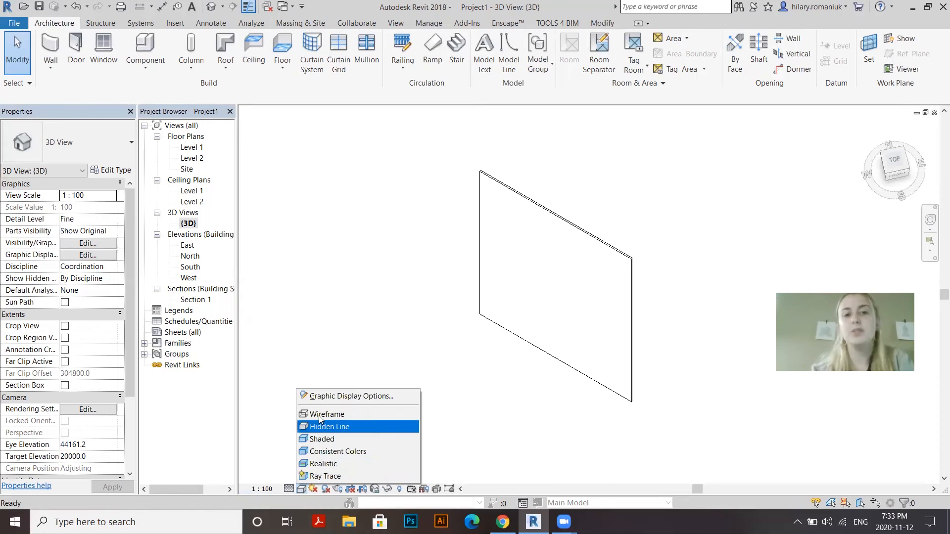
pyautogui.click(299, 490)
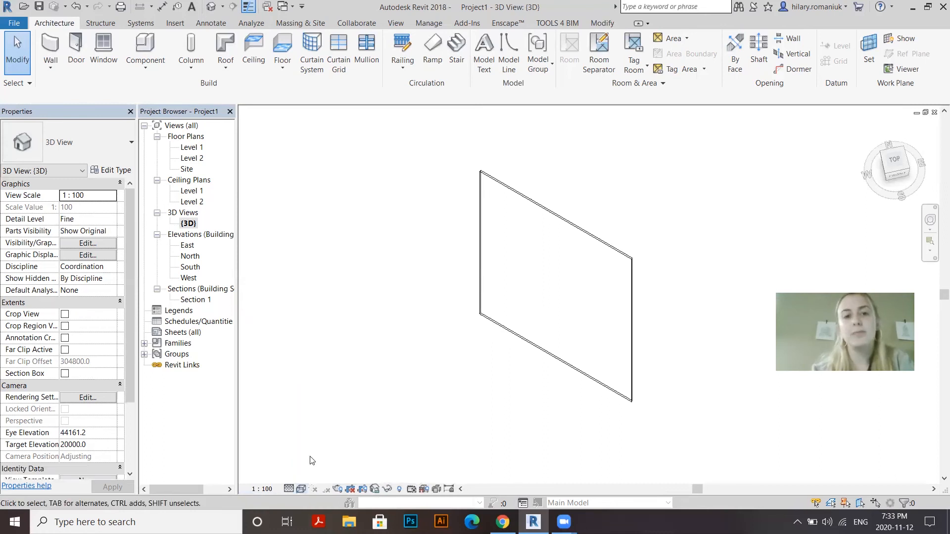
pyautogui.click(301, 490)
pyautogui.click(327, 427)
# Step: Set the 3D view's graphic display style to Shaded with Show Edges turned off
pyautogui.click(303, 489)
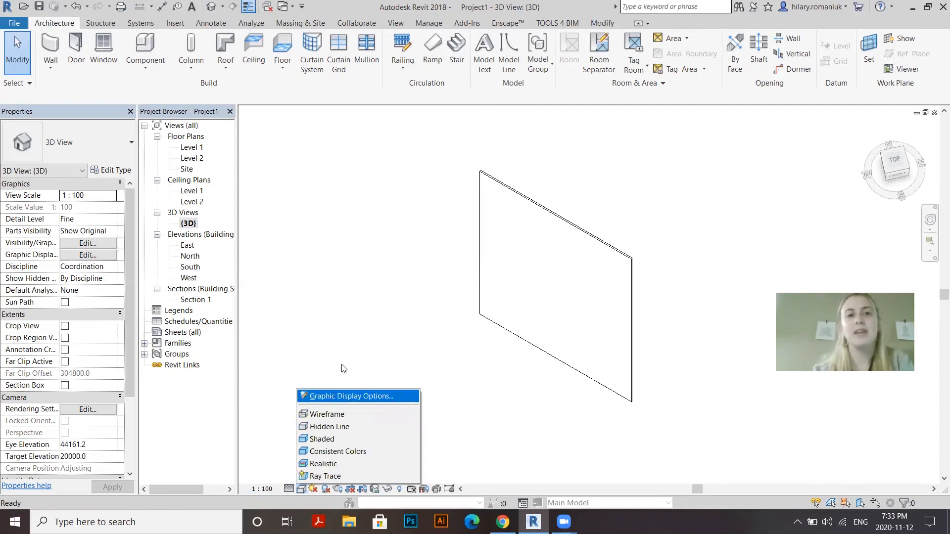
pyautogui.click(331, 399)
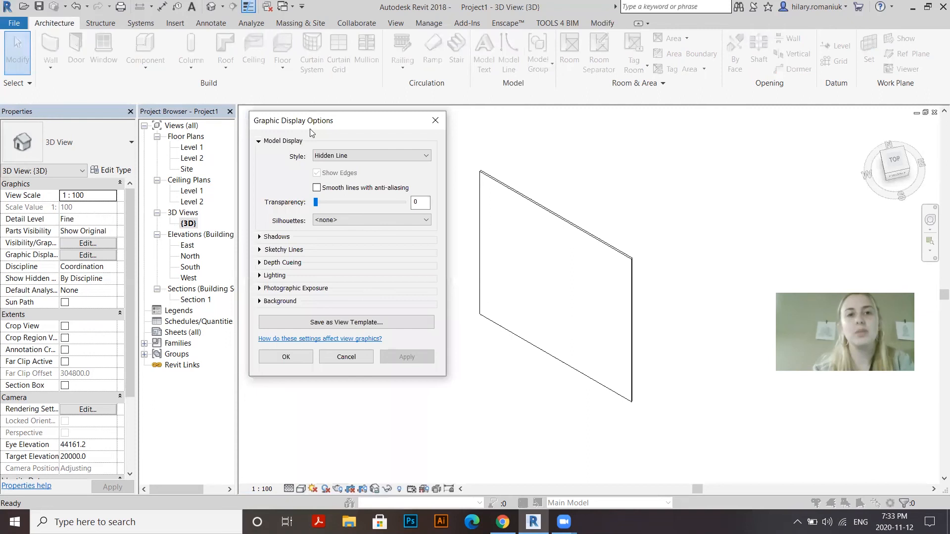
pyautogui.click(322, 158)
pyautogui.click(323, 181)
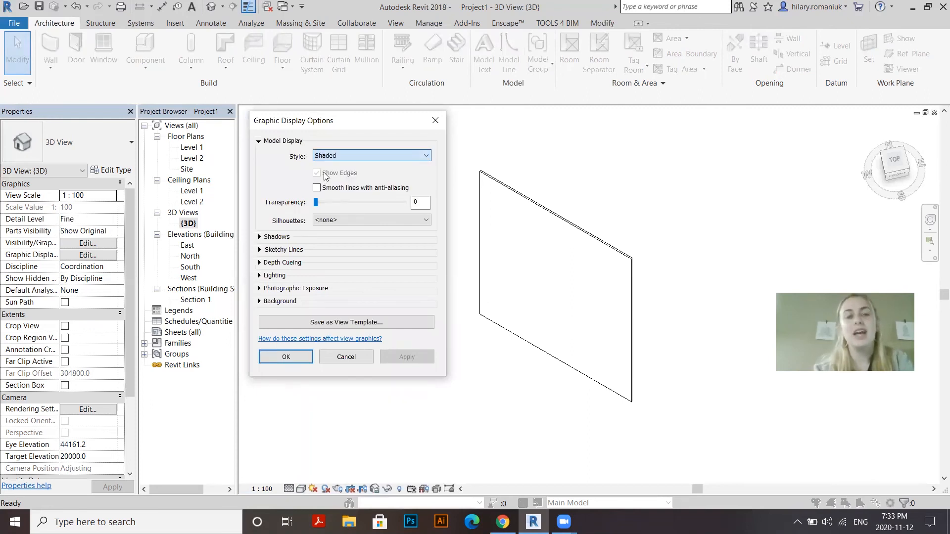
pyautogui.click(325, 176)
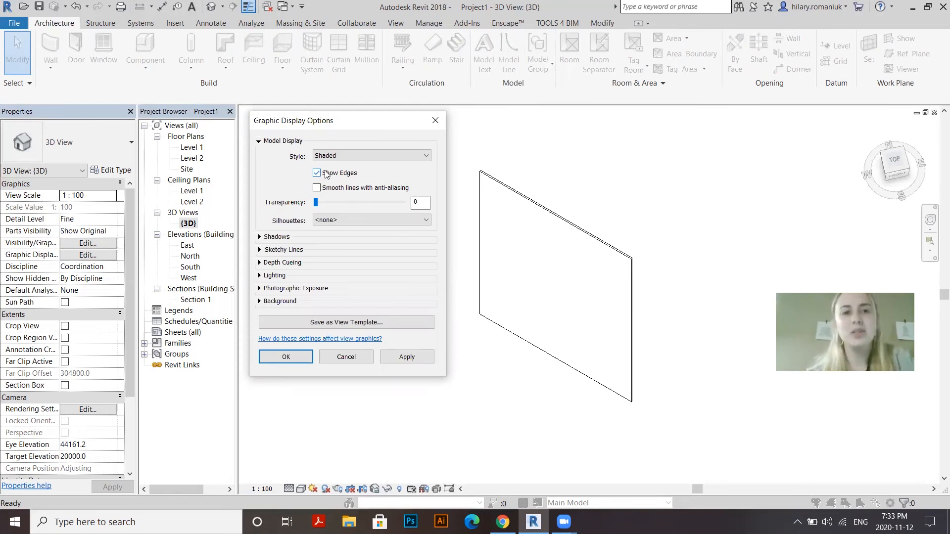
pyautogui.click(317, 174)
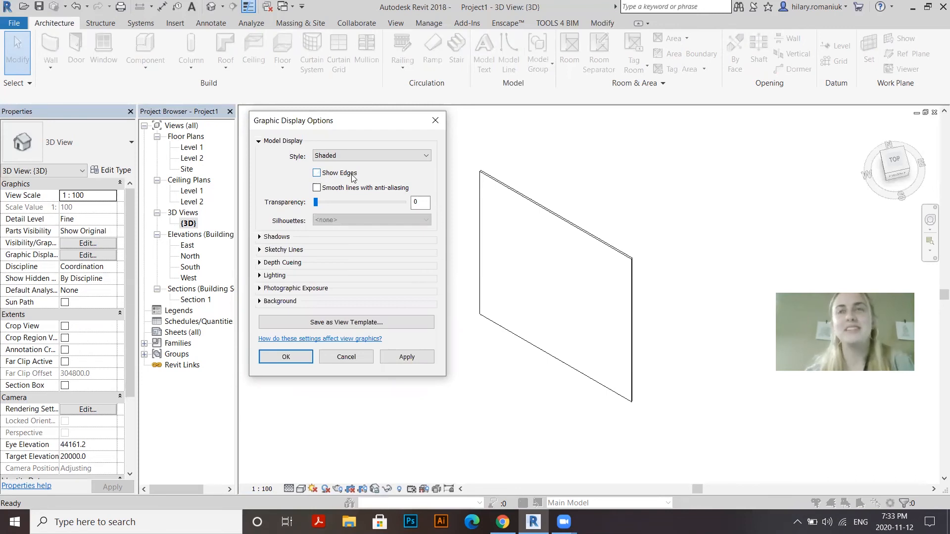
# Step: Turn on cast shadows and ambient shadows, and set the lighting to ambient light 60 and shadows 30
pyautogui.click(261, 237)
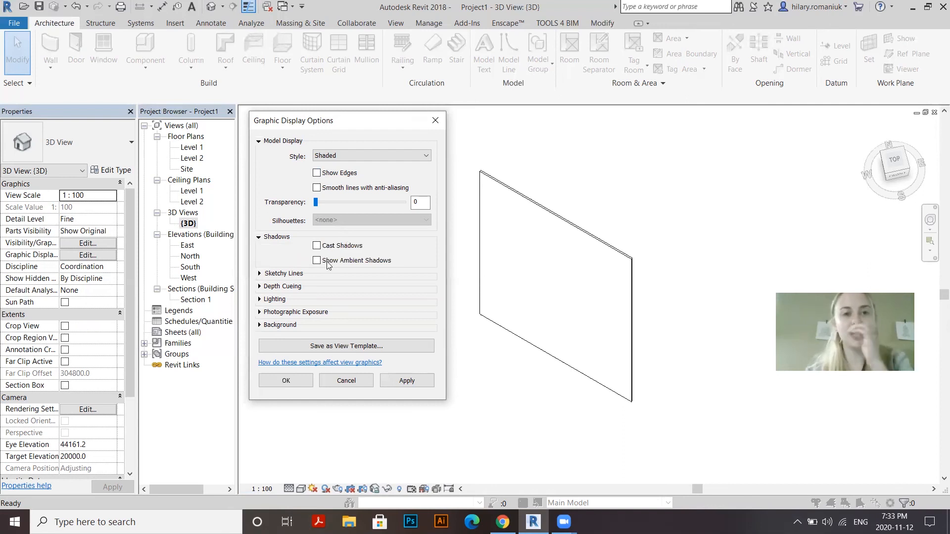
pyautogui.click(330, 249)
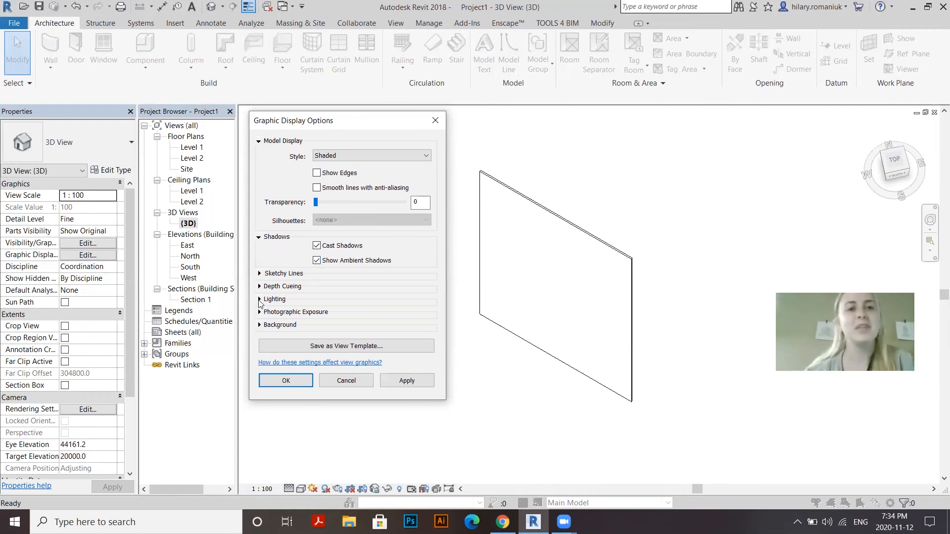
pyautogui.click(260, 300)
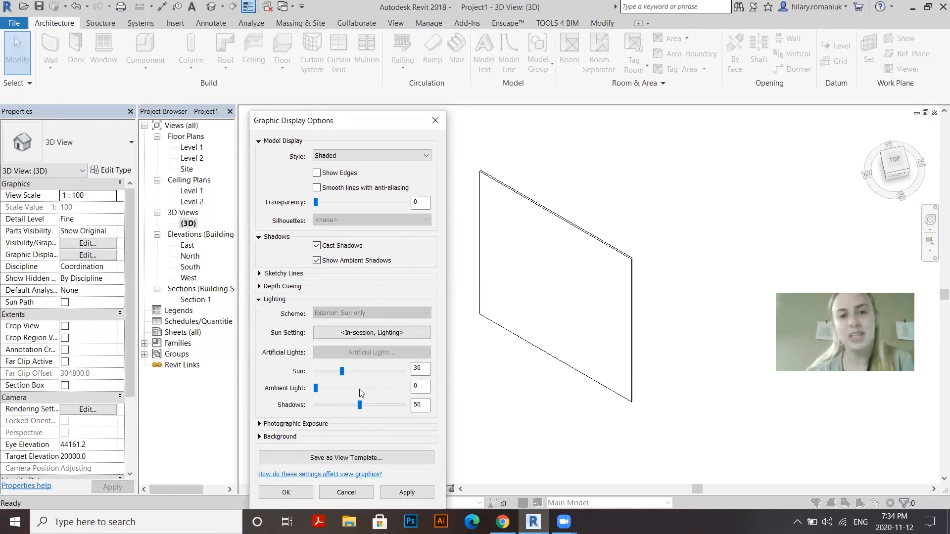
pyautogui.click(350, 388)
pyautogui.moveTo(359, 404); pyautogui.dragTo(341, 405)
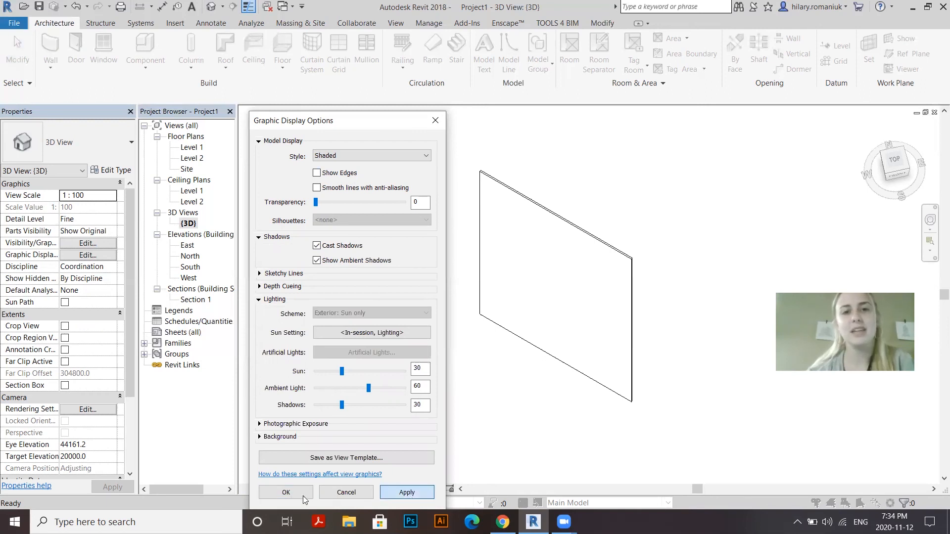
pyautogui.click(286, 492)
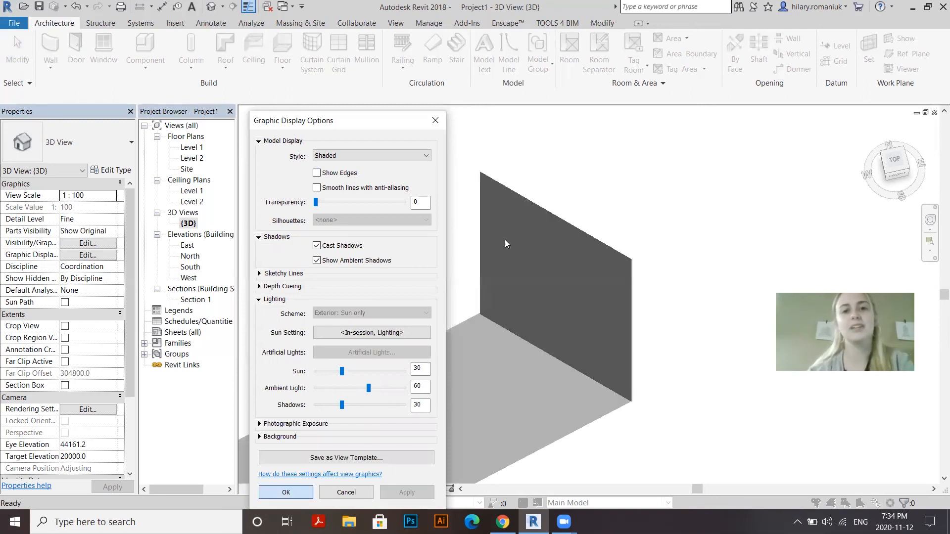
# Step: Examine the shaded wall and its shadow, and review the wall's Hide in View options without hiding it
pyautogui.scroll(-2, 505, 239)
pyautogui.keyDown('shift'); pyautogui.moveTo(567, 290); pyautogui.dragTo(582, 313, button='middle'); pyautogui.keyUp('shift')
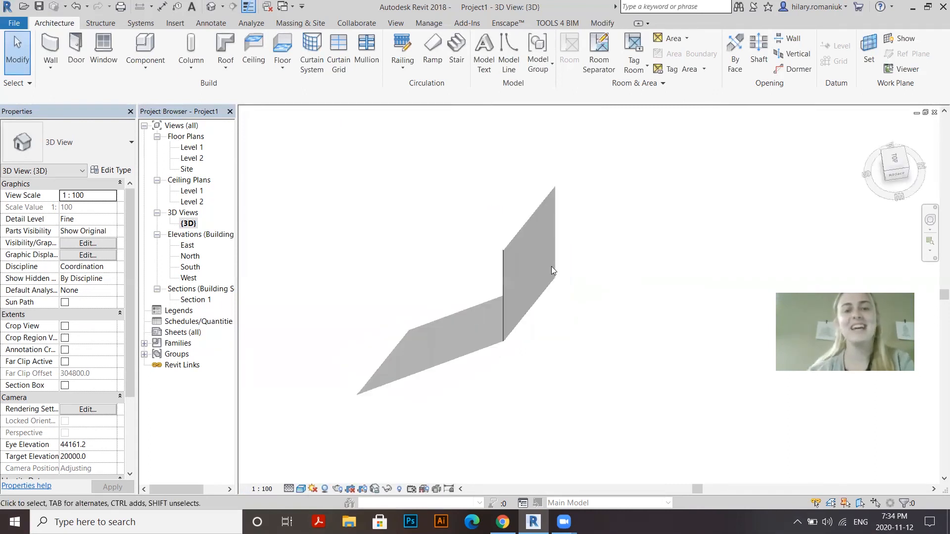
pyautogui.scroll(2, 498, 252)
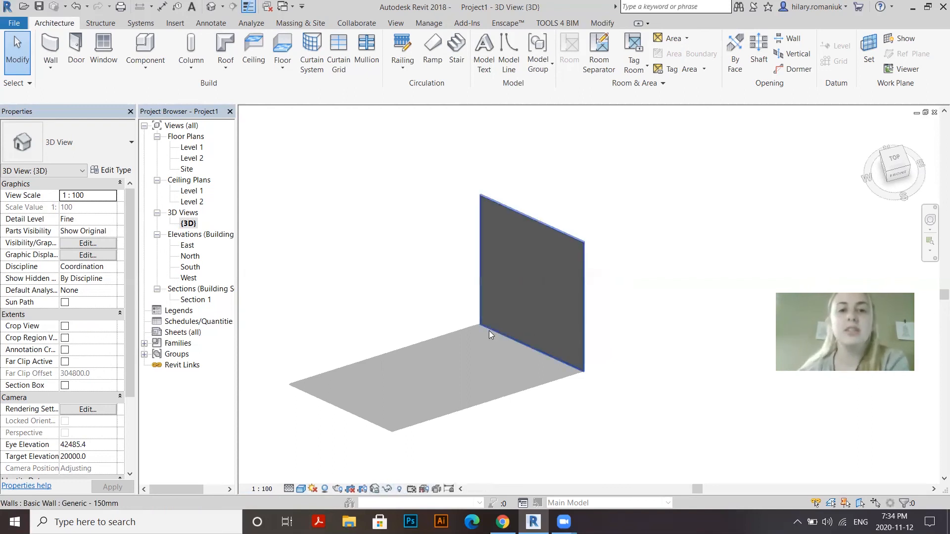
pyautogui.click(536, 350)
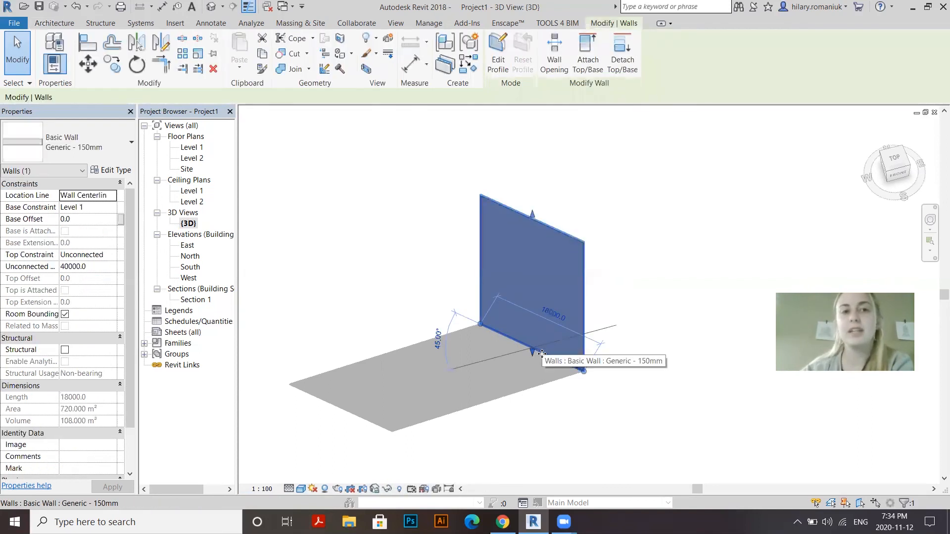
pyautogui.rightClick(543, 354)
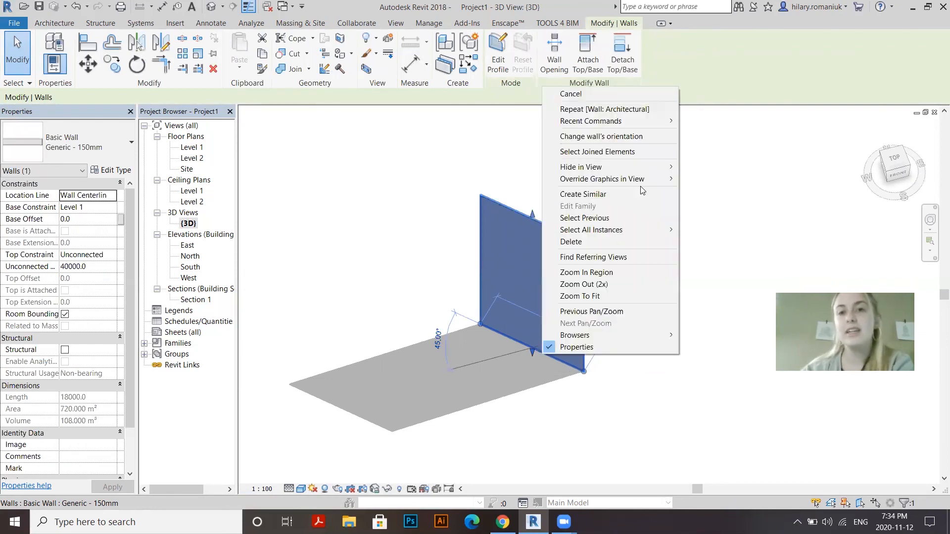
pyautogui.moveTo(617, 168)
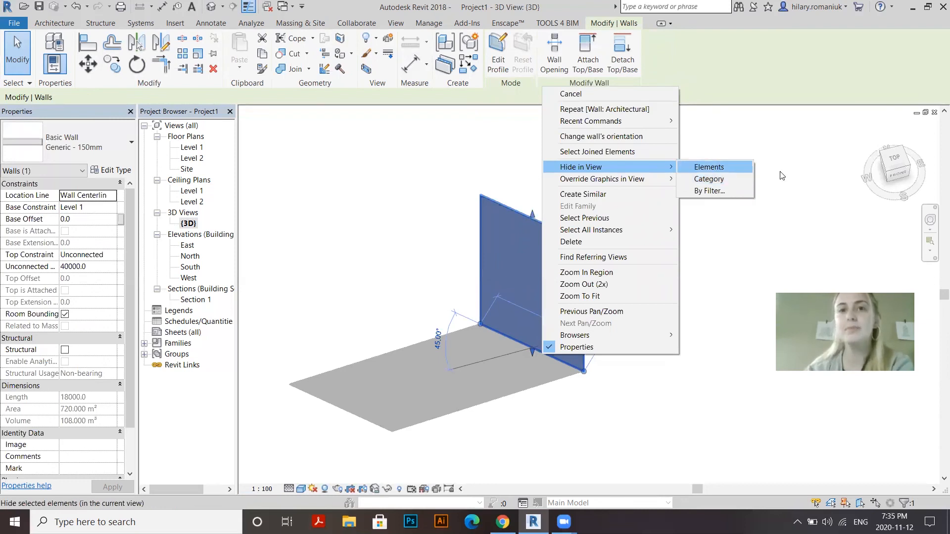
pyautogui.press('Escape')
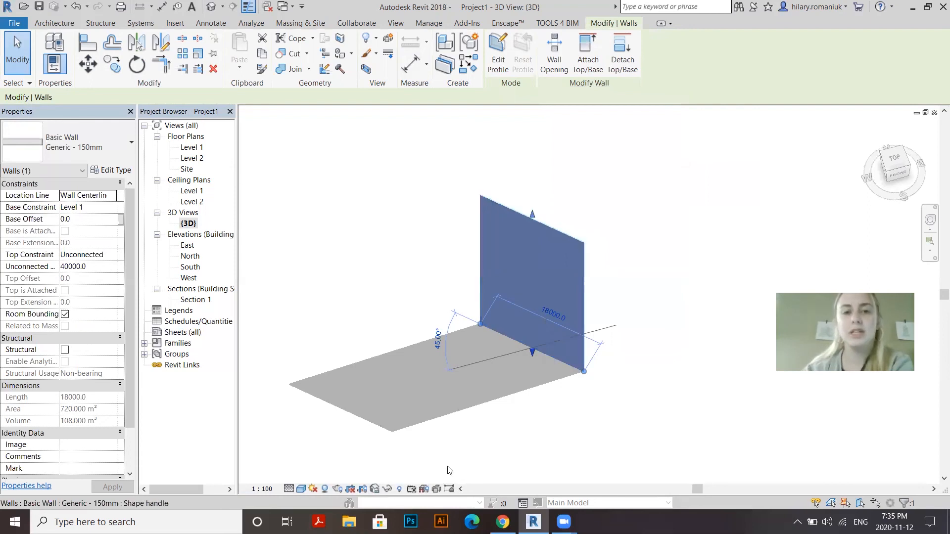
# Step: Temporarily hide the selected wall element and reset the temporary hide
pyautogui.click(388, 489)
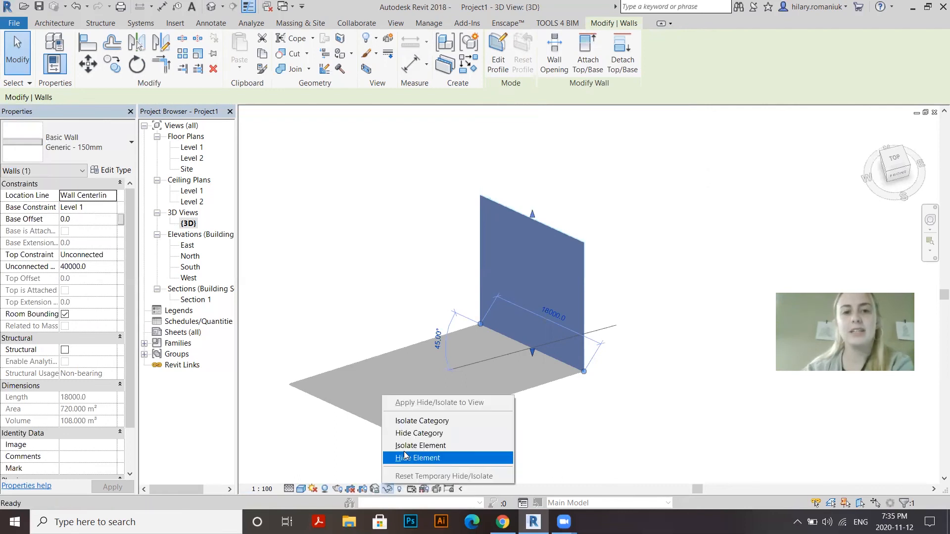
pyautogui.click(417, 458)
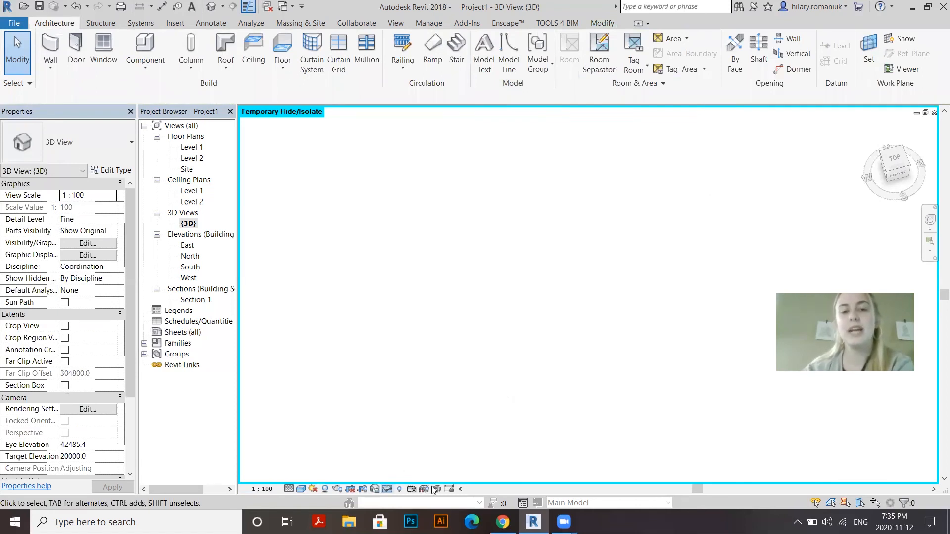
pyautogui.click(413, 479)
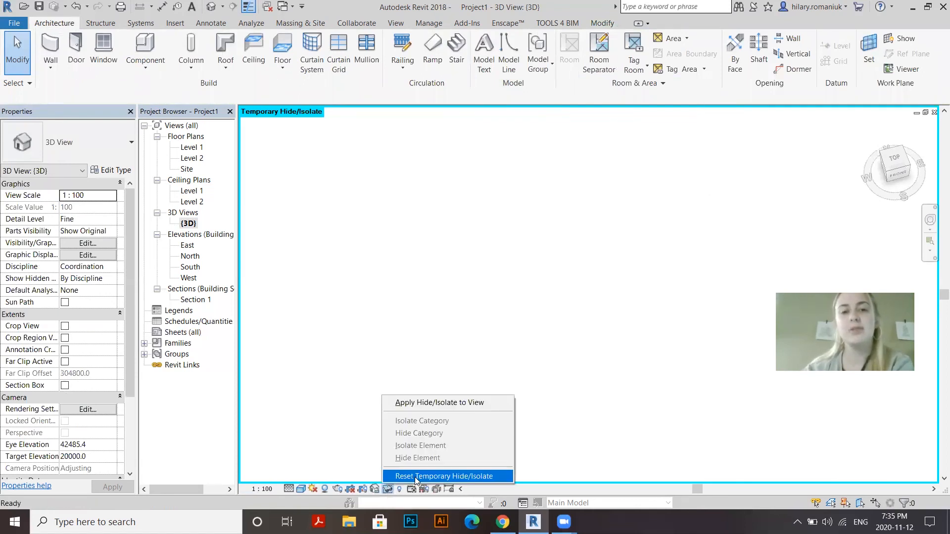
pyautogui.click(416, 476)
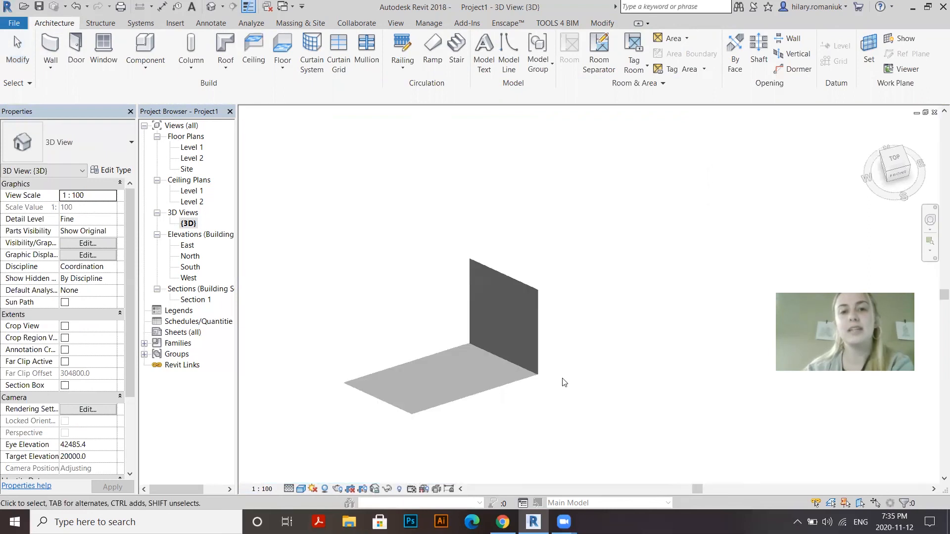
# Step: Hide the wall element in the 3D view with Hide in View
pyautogui.rightClick(531, 353)
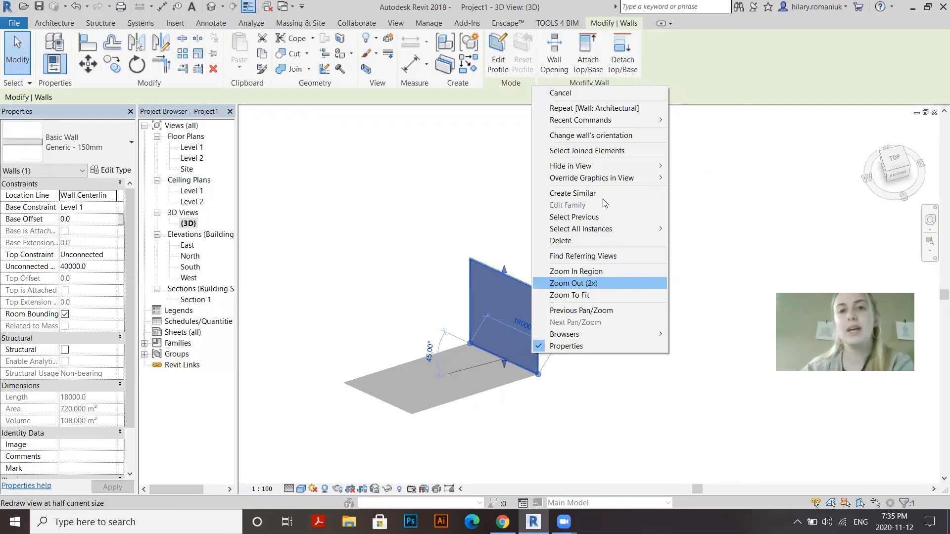
pyautogui.moveTo(662, 166)
pyautogui.click(697, 167)
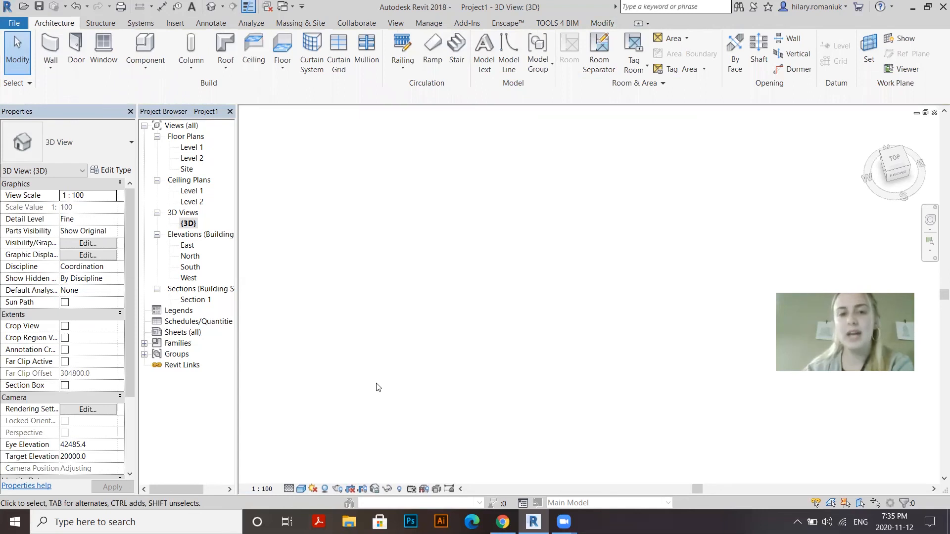
# Step: Reveal the hidden elements, unhide the wall and leave Reveal Hidden Elements mode
pyautogui.click(400, 490)
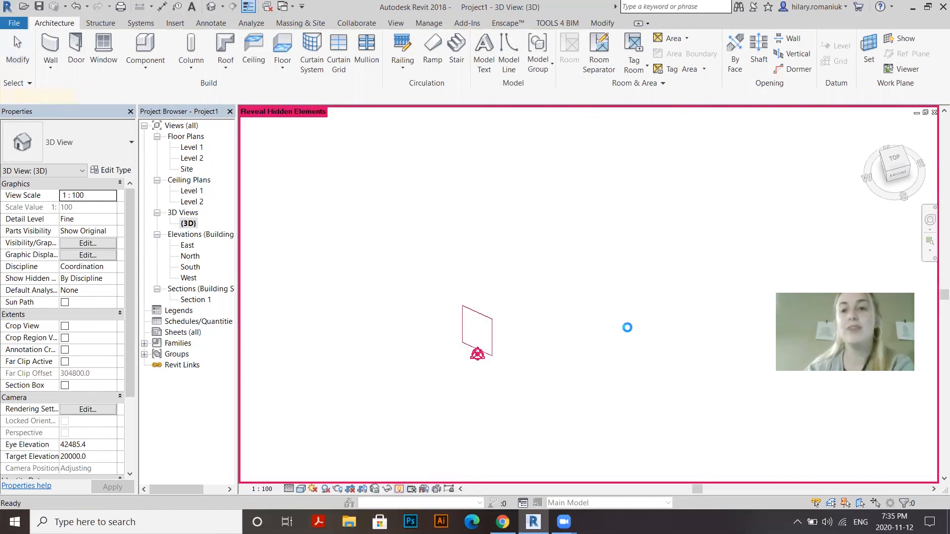
pyautogui.scroll(2, 459, 338)
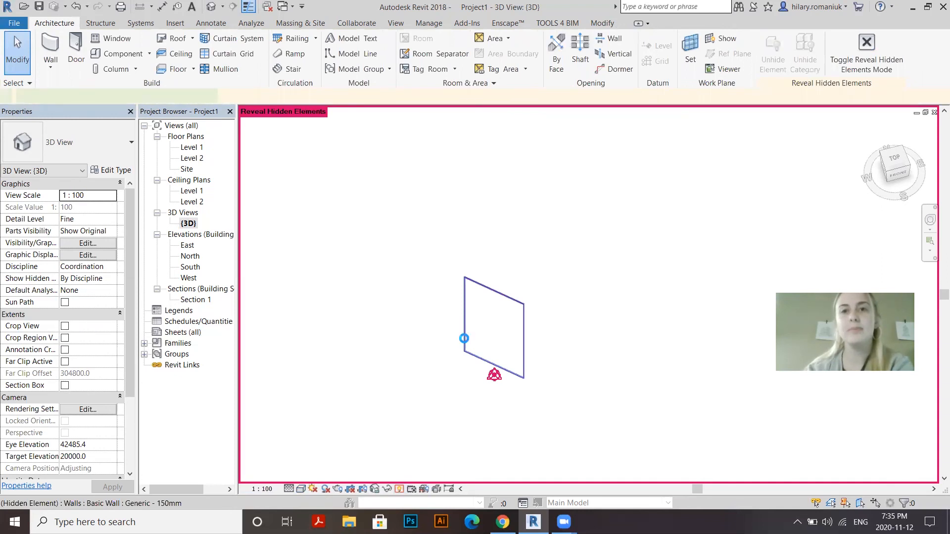
pyautogui.click(464, 339)
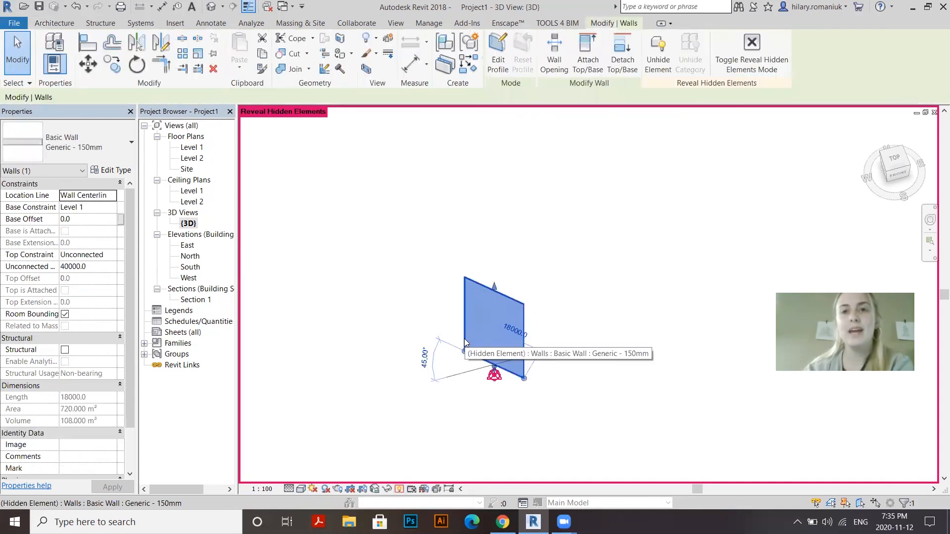
pyautogui.rightClick(464, 338)
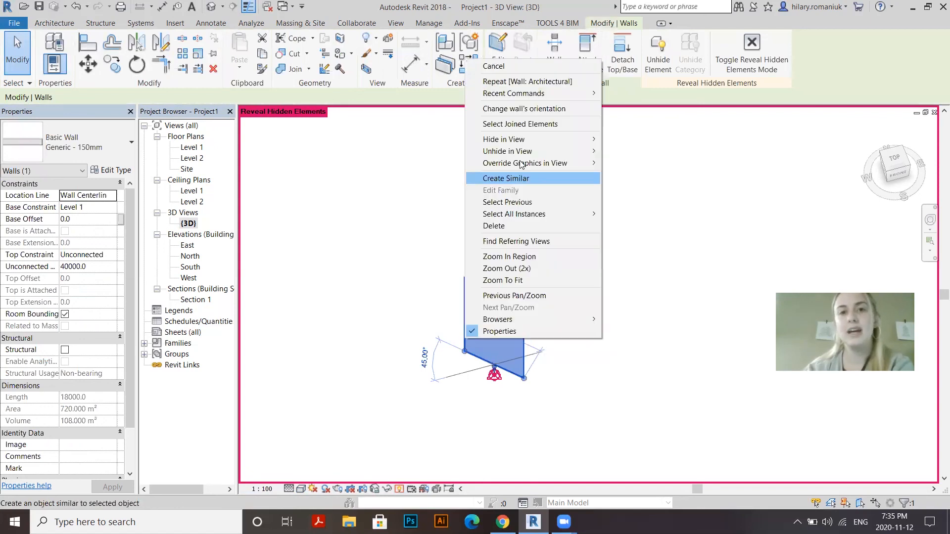
pyautogui.click(659, 68)
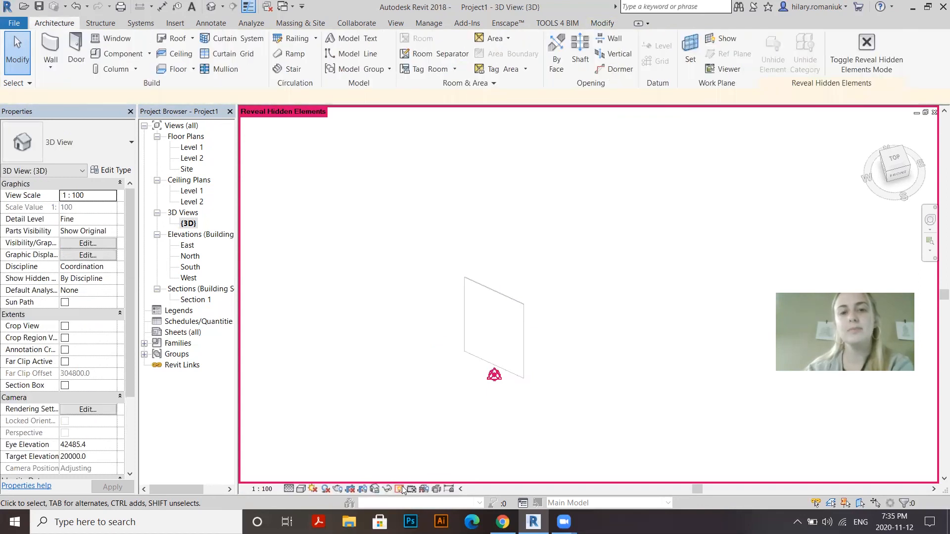
pyautogui.click(398, 490)
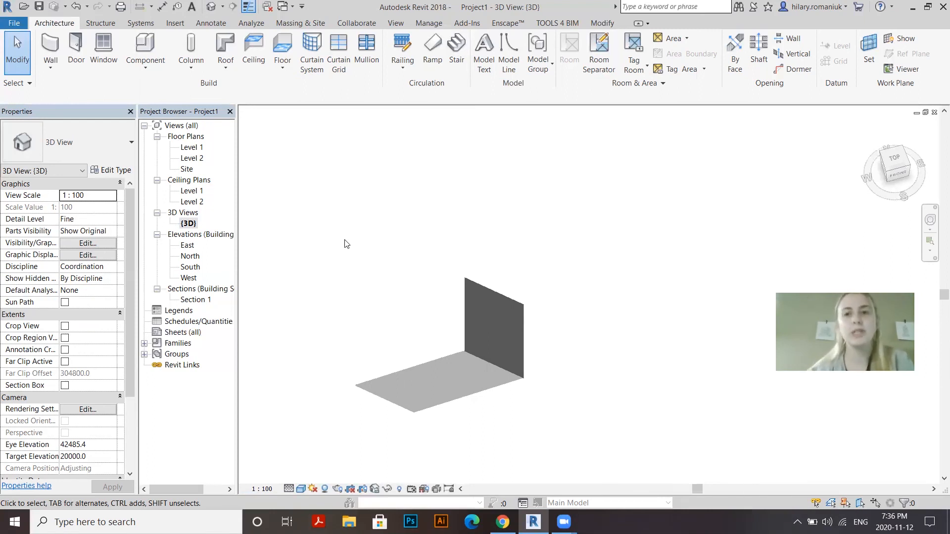
# Step: Open the Level 1 floor plan and fit the whole plan in the view
pyautogui.doubleClick(190, 148)
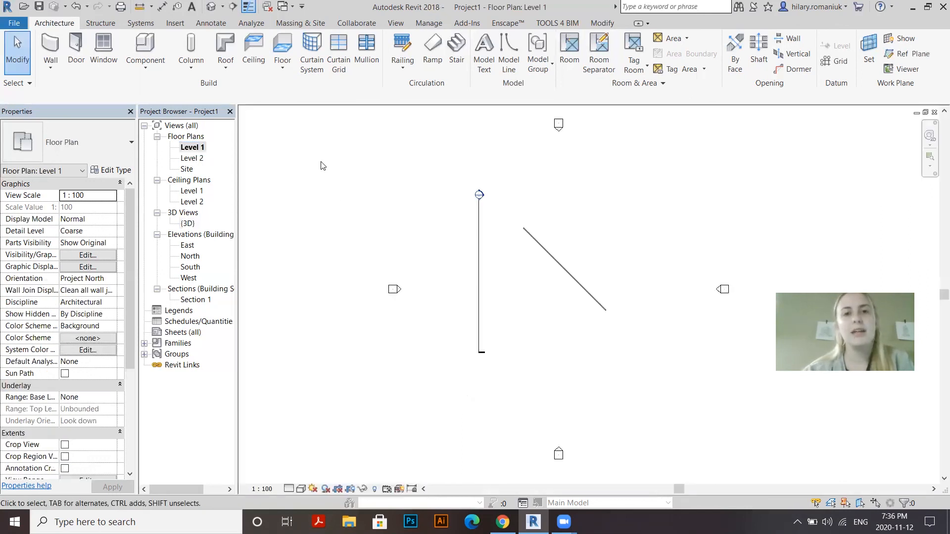
pyautogui.scroll(3, 322, 165)
pyautogui.scroll(3, 322, 167)
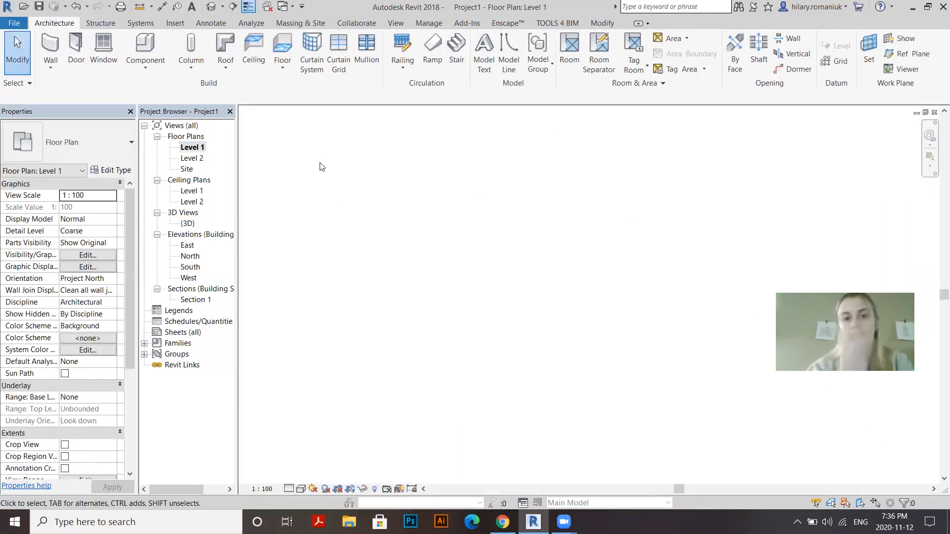
pyautogui.moveTo(495, 247); pyautogui.dragTo(476, 291, button='middle')
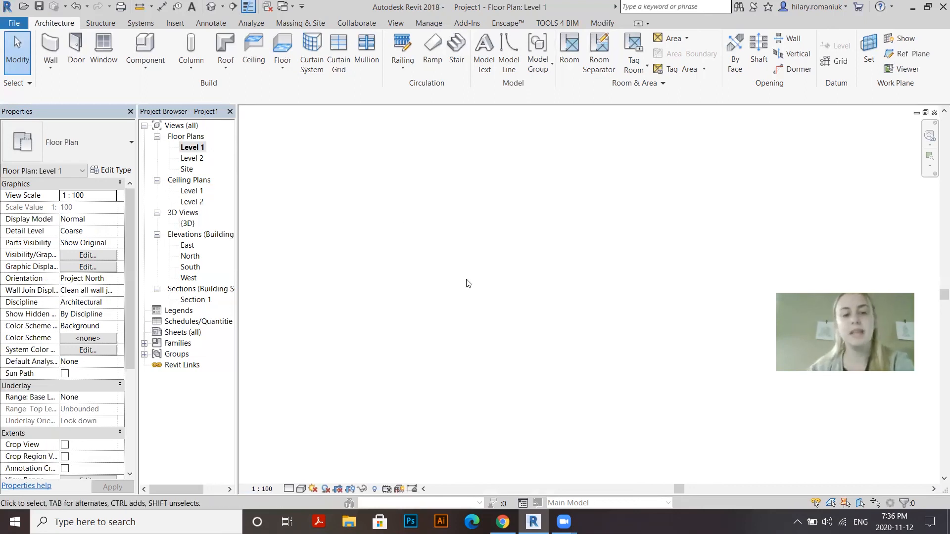
pyautogui.middleClick(469, 284)
pyautogui.middleClick(469, 283)
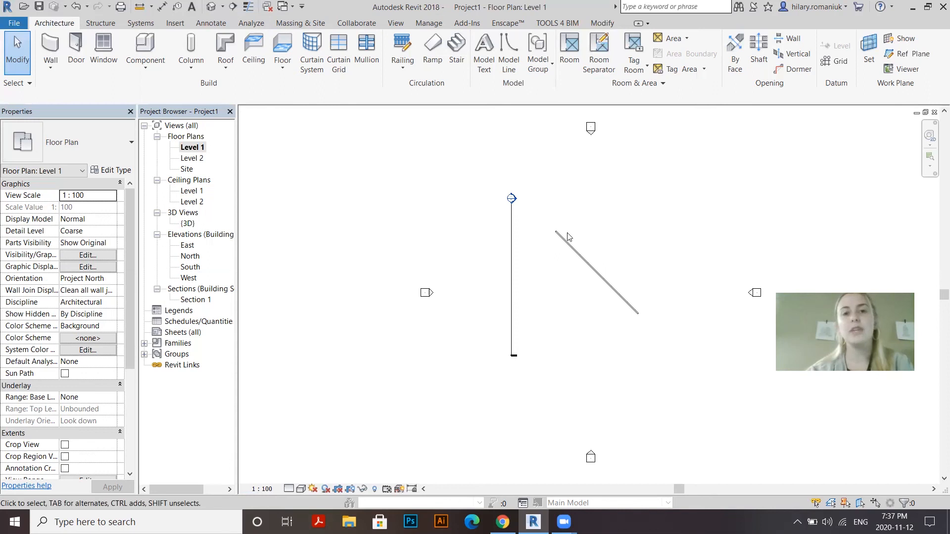
# Step: Examine the line thickness of the diagonal wall up close in the Level 1 plan
pyautogui.scroll(4, 576, 251)
pyautogui.scroll(2, 587, 249)
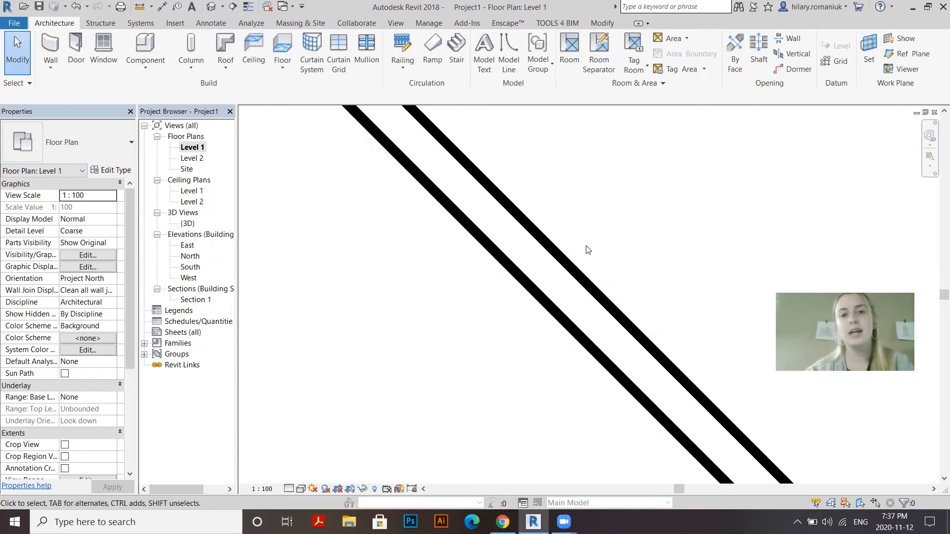
pyautogui.scroll(2, 514, 290)
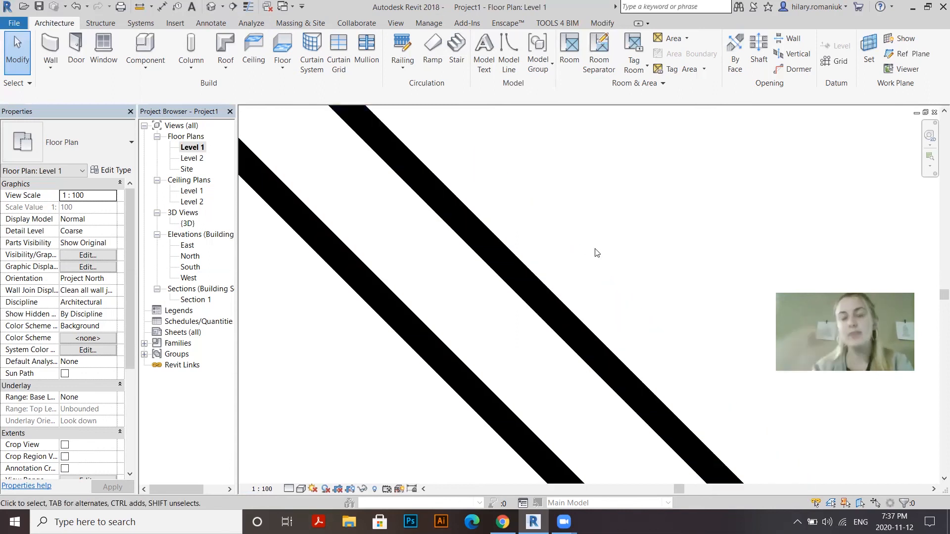
pyautogui.scroll(2, 633, 234)
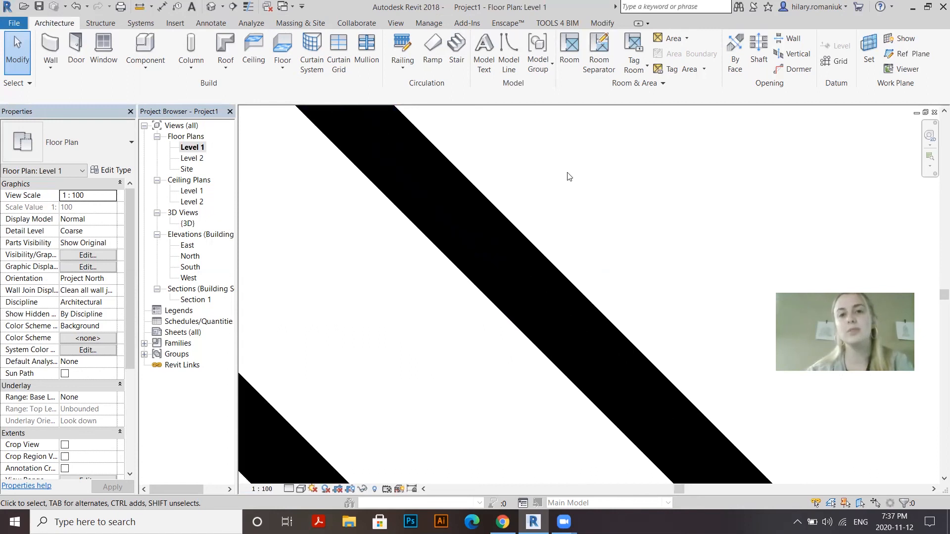